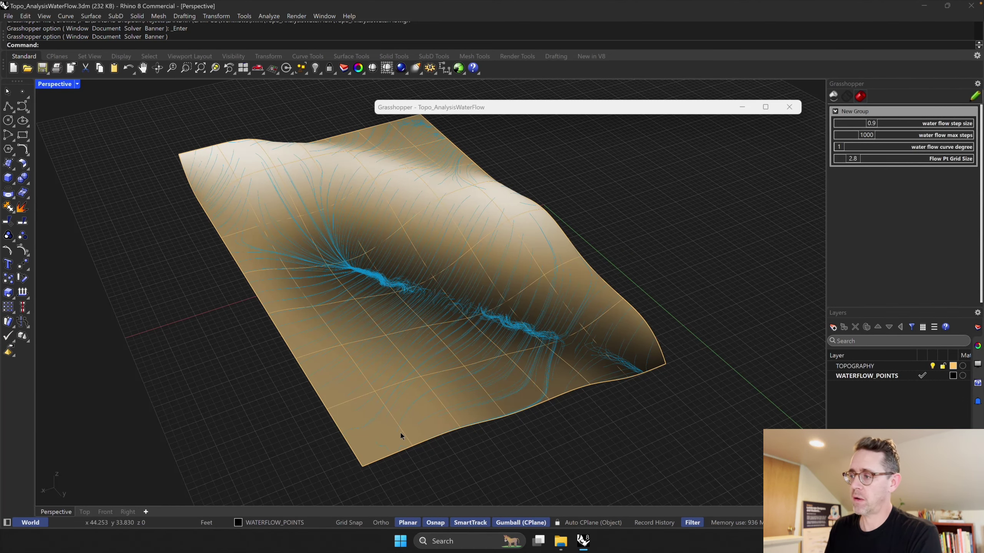
Examine the topography surface and the Grasshopper definition's geometry pipelines, Mesh Brep, Elevation Analysis and Water Flow Lines components.
{"action": "right_click_drag", "start_coordinate": [400, 434], "coordinate": [537, 420]}
{"action": "right_click_drag", "start_coordinate": [504, 348], "coordinate": [506, 338]}
{"action": "left_click_drag", "start_coordinate": [552, 186], "coordinate": [439, 221]}
{"action": "right_click_drag", "start_coordinate": [481, 295], "coordinate": [463, 341]}
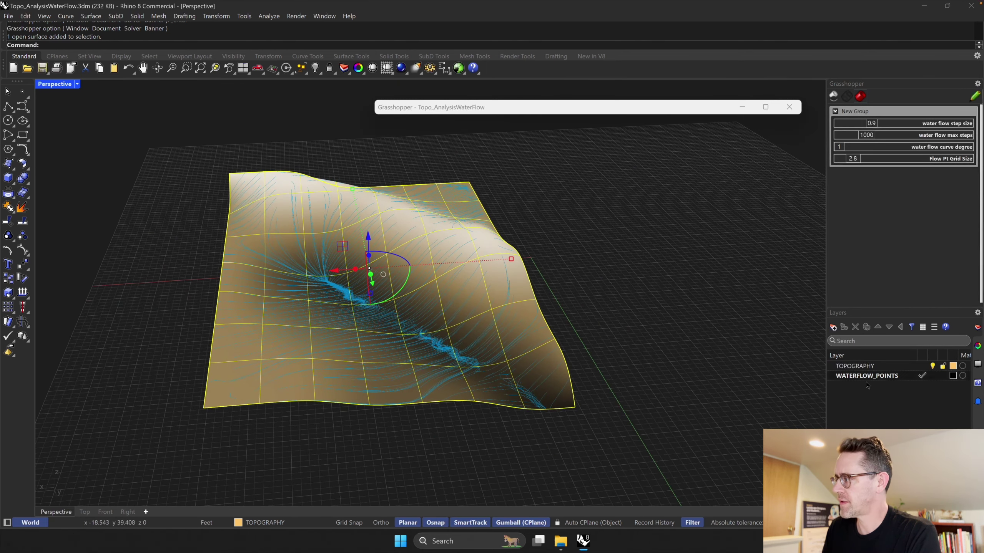
{"action": "double_click", "coordinate": [615, 107]}
{"action": "scroll", "coordinate": [536, 293], "scroll_direction": "up", "scroll_amount": 4}
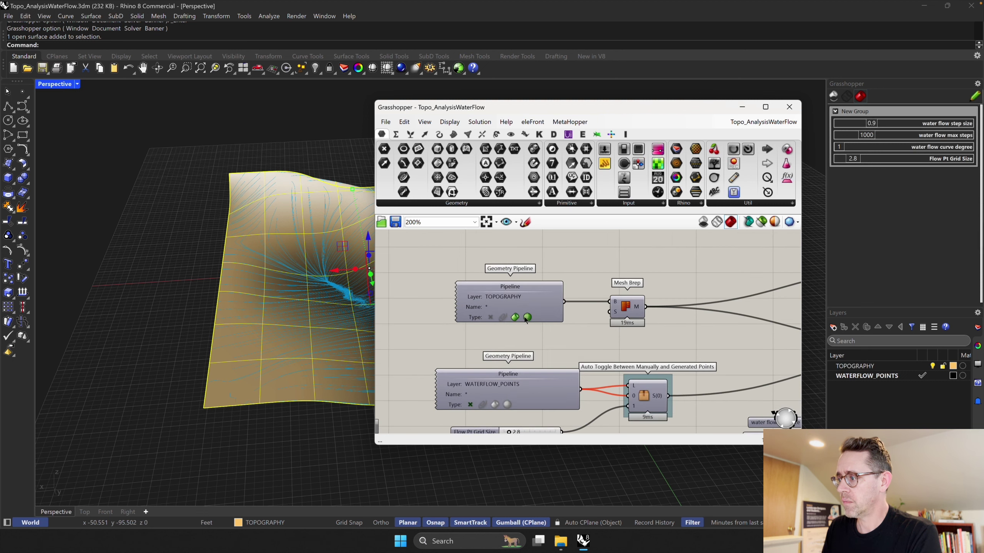
{"action": "right_click_drag", "start_coordinate": [561, 314], "coordinate": [519, 306]}
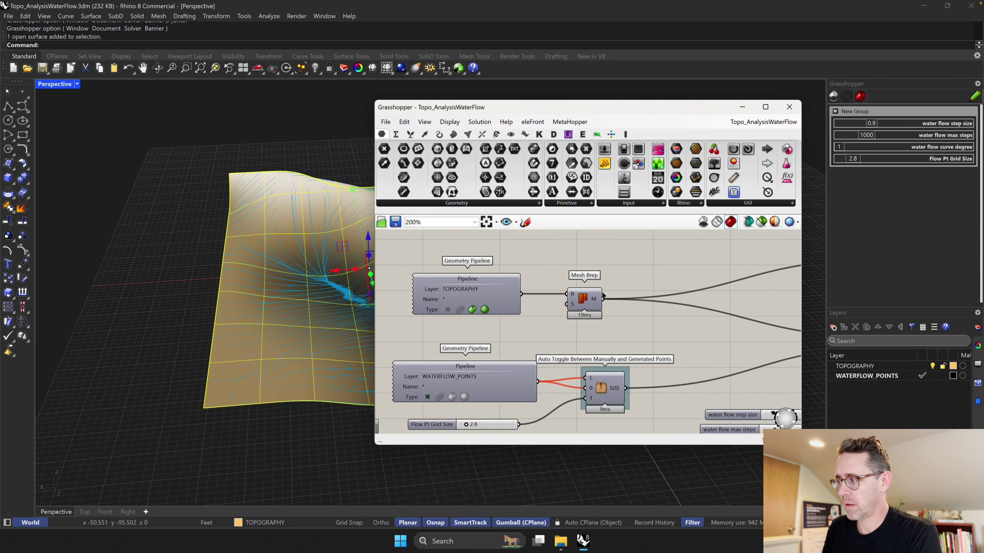
{"action": "left_click_drag", "start_coordinate": [587, 298], "coordinate": [594, 298]}
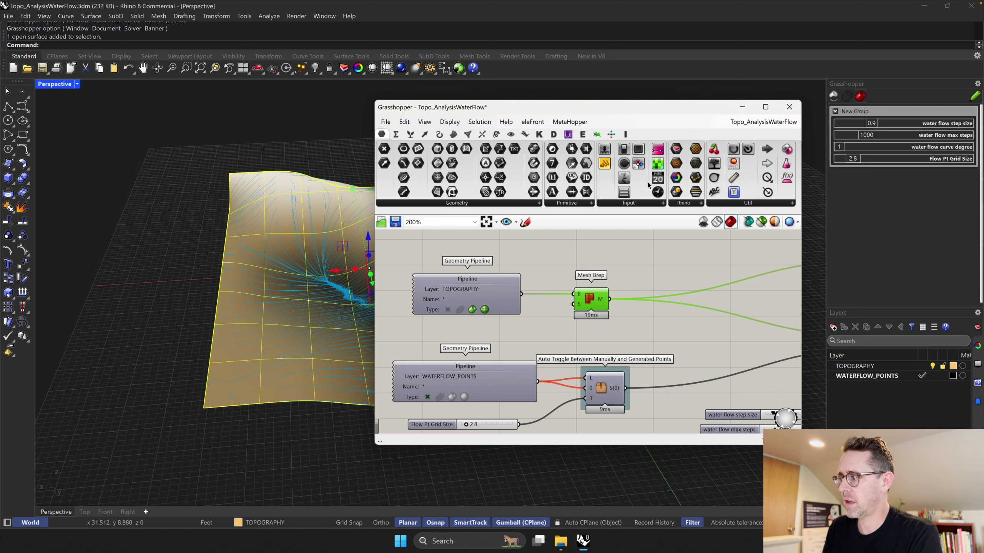
{"action": "right_click_drag", "start_coordinate": [638, 287], "coordinate": [458, 302]}
{"action": "scroll", "coordinate": [480, 300], "scroll_direction": "down", "scroll_amount": 1}
{"action": "right_click_drag", "start_coordinate": [687, 303], "coordinate": [716, 293]}
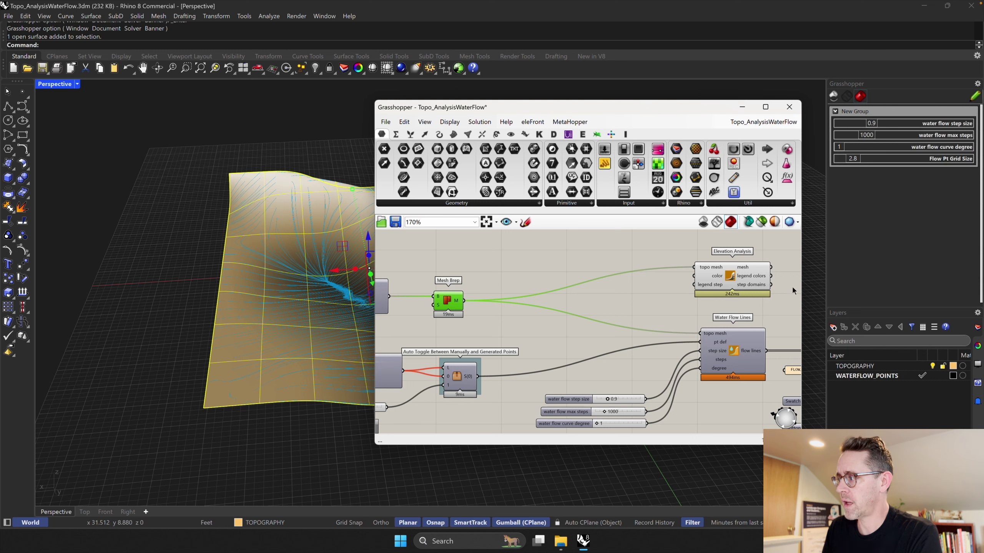
{"action": "left_click_drag", "start_coordinate": [733, 276], "coordinate": [730, 277]}
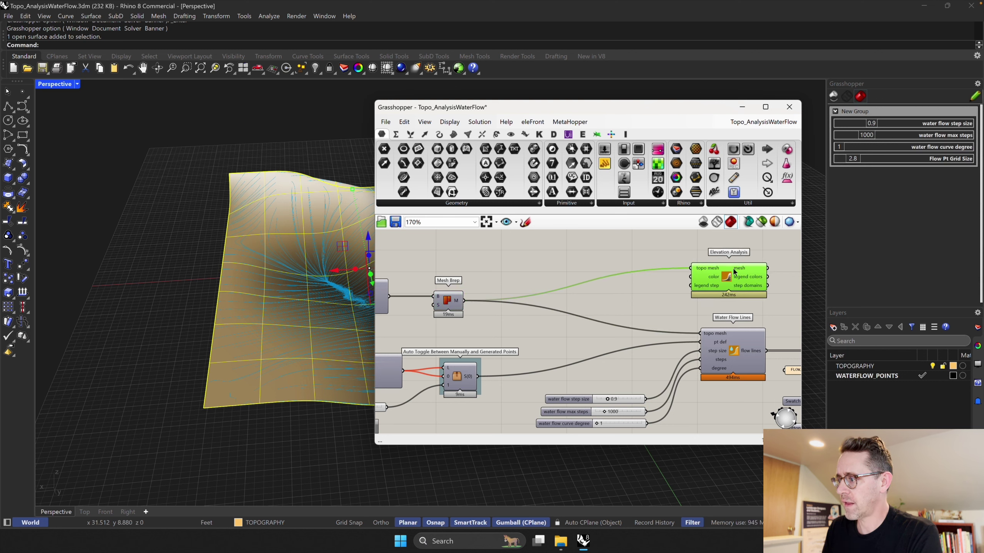
Collapse the Grasshopper editor and set the water flow step size to 0.7.
{"action": "double_click", "coordinate": [641, 105]}
{"action": "right_click_drag", "start_coordinate": [458, 266], "coordinate": [405, 293]}
{"action": "scroll", "coordinate": [405, 293], "scroll_direction": "up", "scroll_amount": 4}
{"action": "left_click", "coordinate": [673, 263]}
{"action": "right_click_drag", "start_coordinate": [521, 300], "coordinate": [487, 298]}
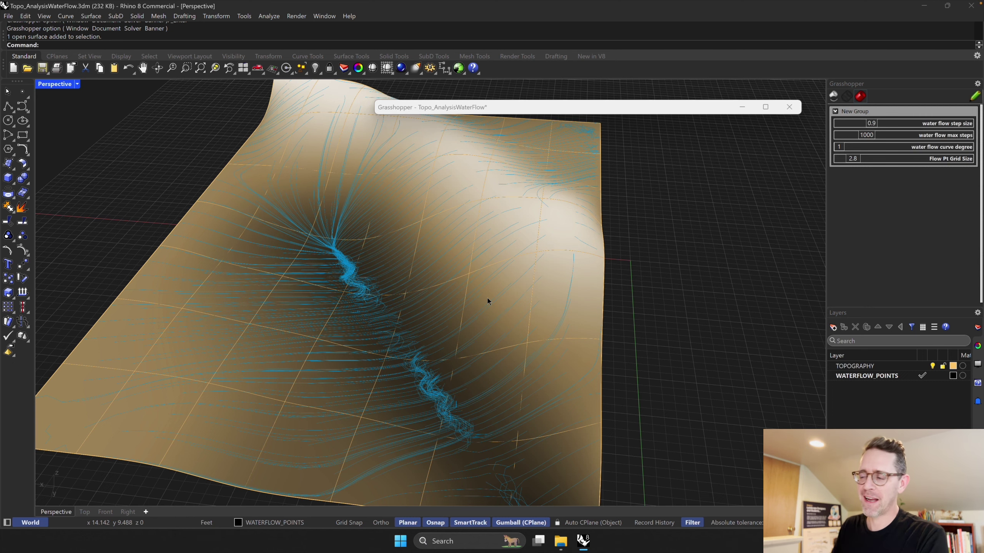
{"action": "right_click_drag", "start_coordinate": [488, 302], "coordinate": [474, 323]}
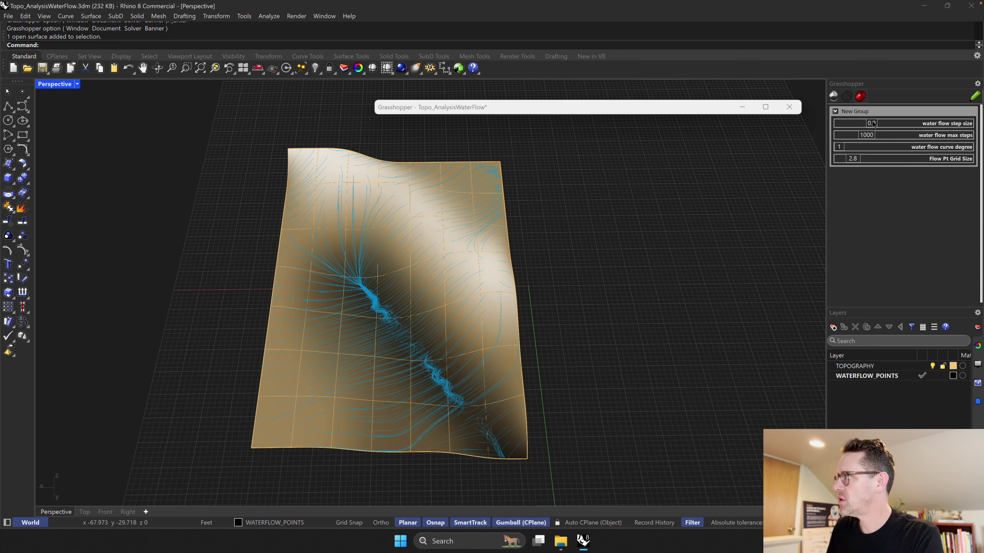
{"action": "scroll", "coordinate": [454, 383], "scroll_direction": "up", "scroll_amount": 6}
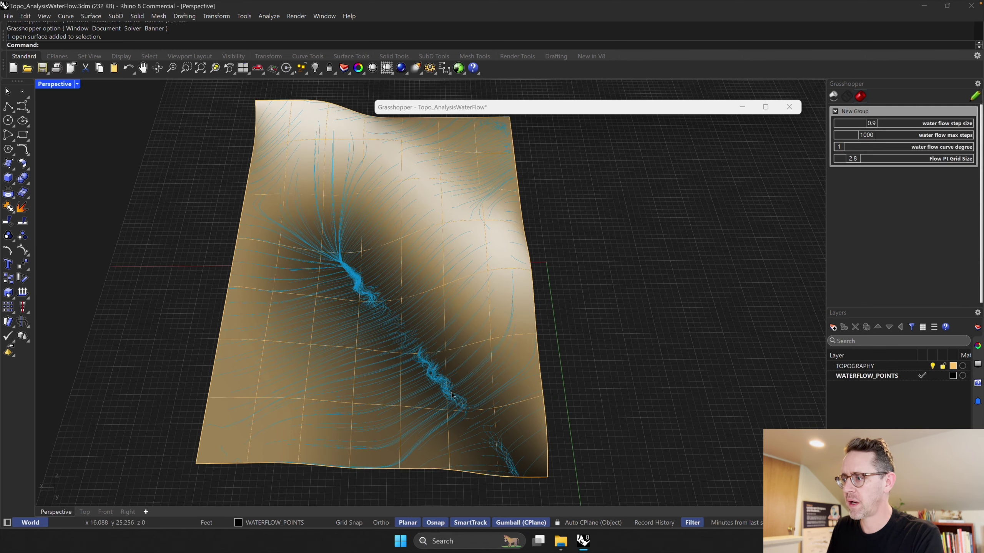
{"action": "scroll", "coordinate": [454, 383], "scroll_direction": "down", "scroll_amount": 1}
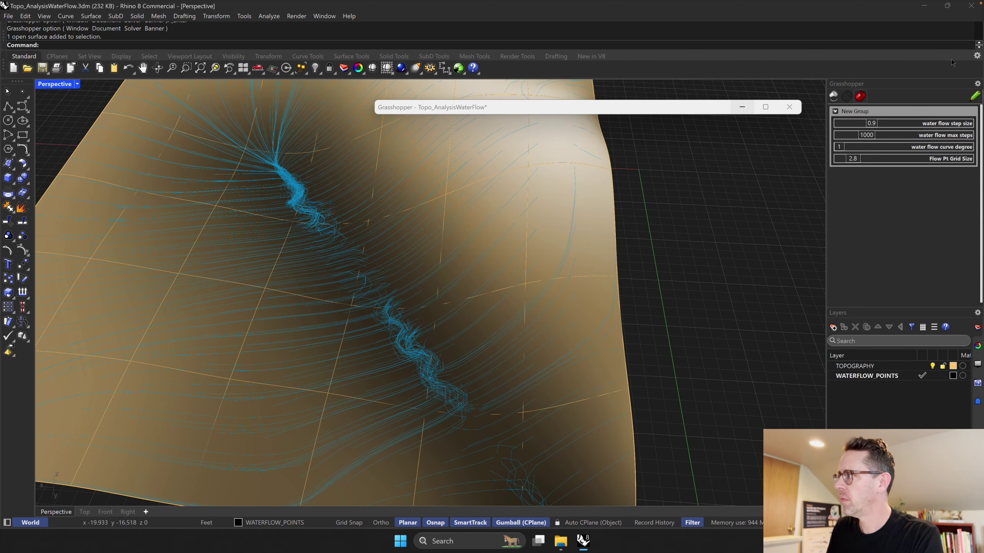
{"action": "mouse_move", "coordinate": [871, 125]}
{"action": "left_mouse_down"}
{"action": "mouse_move", "coordinate": [856, 124]}
{"action": "mouse_move", "coordinate": [865, 127]}
{"action": "left_mouse_up"}
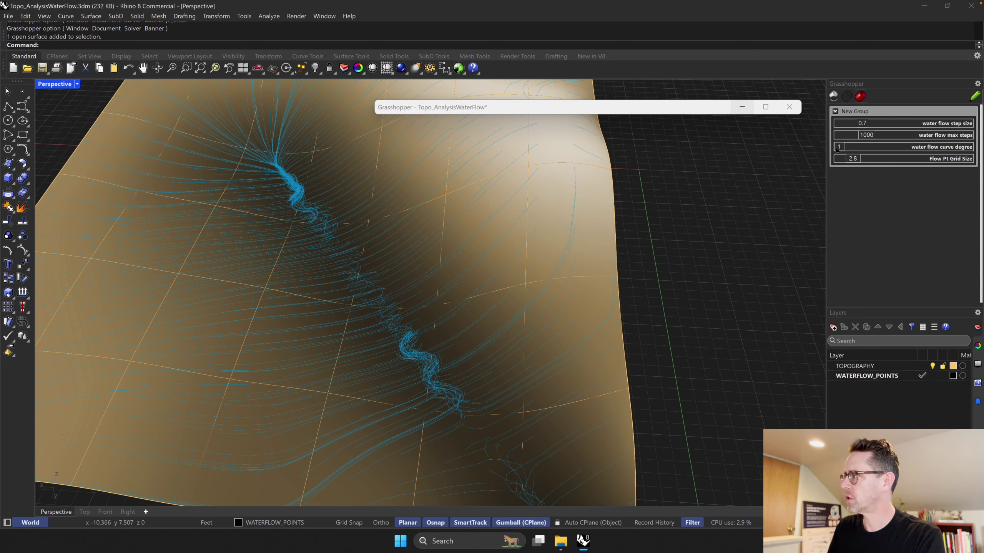
Try water flow curve degrees of 2 and 3 on the flow lines and return the degree to 1.
{"action": "scroll", "coordinate": [424, 395], "scroll_direction": "up", "scroll_amount": 5}
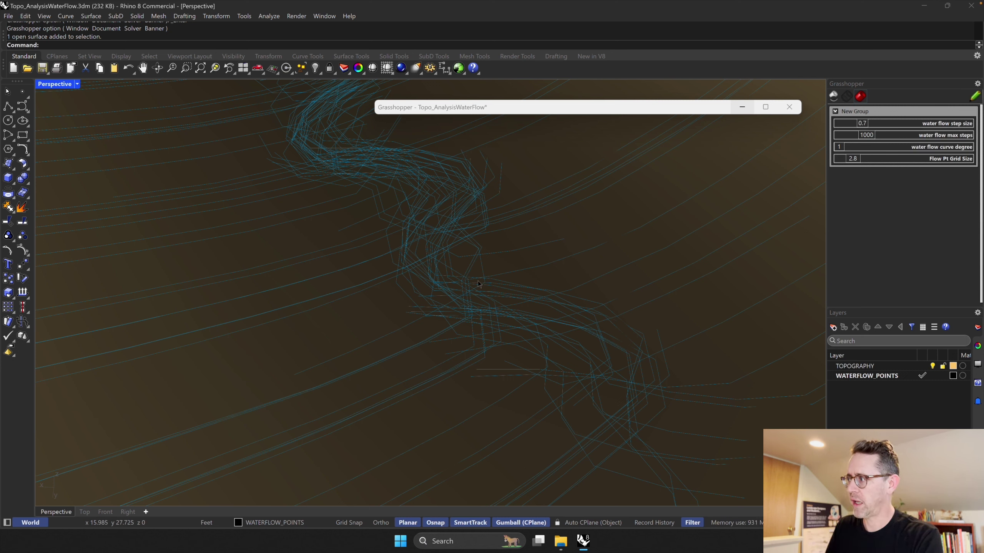
{"action": "left_click_drag", "start_coordinate": [838, 147], "coordinate": [901, 150]}
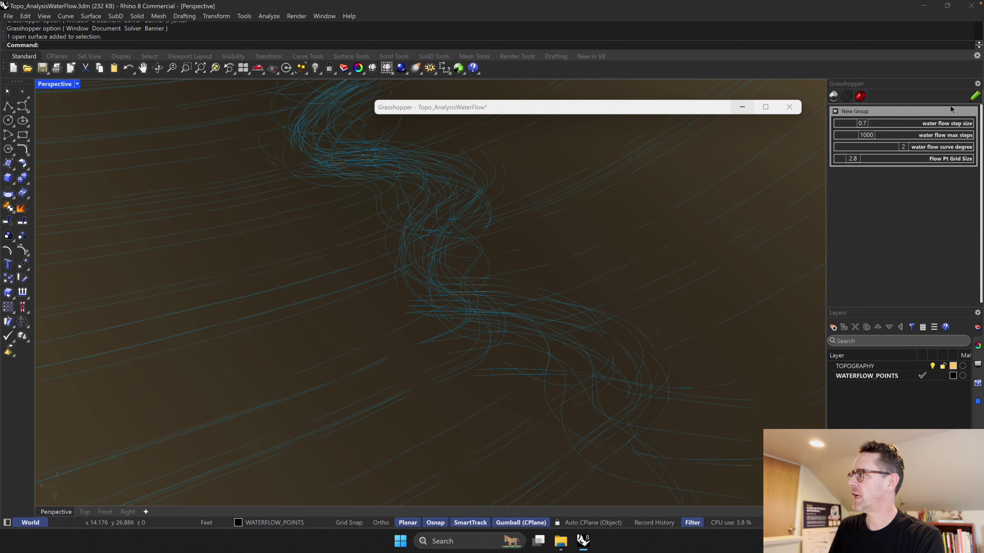
{"action": "left_click_drag", "start_coordinate": [907, 144], "coordinate": [981, 147]}
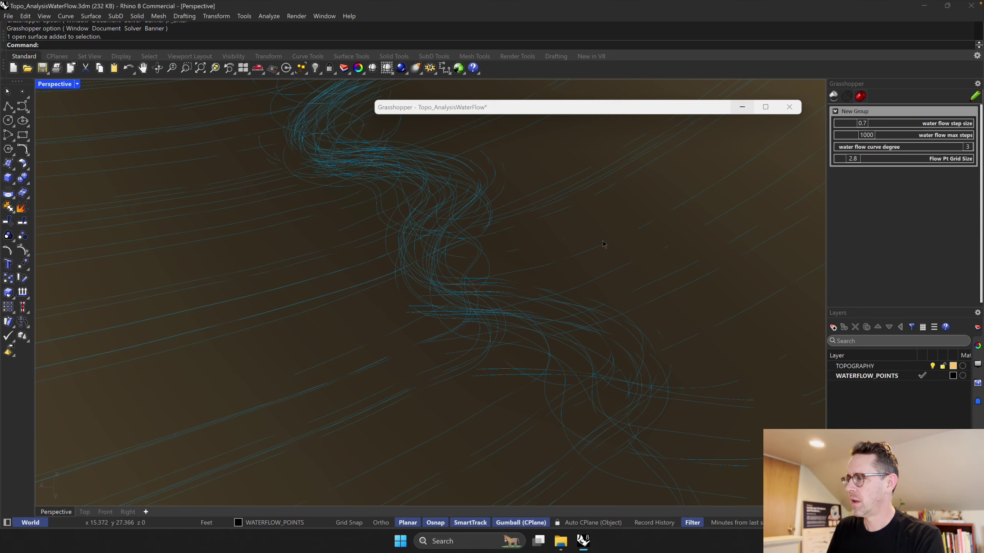
{"action": "scroll", "coordinate": [446, 263], "scroll_direction": "down", "scroll_amount": 15}
{"action": "right_click_drag", "start_coordinate": [616, 411], "coordinate": [521, 360]}
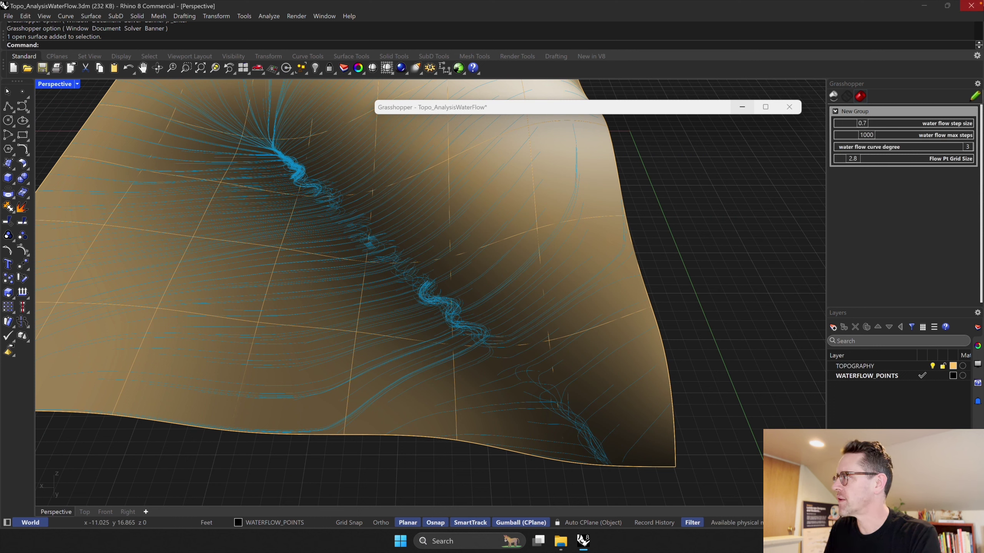
{"action": "left_click_drag", "start_coordinate": [967, 149], "coordinate": [840, 151]}
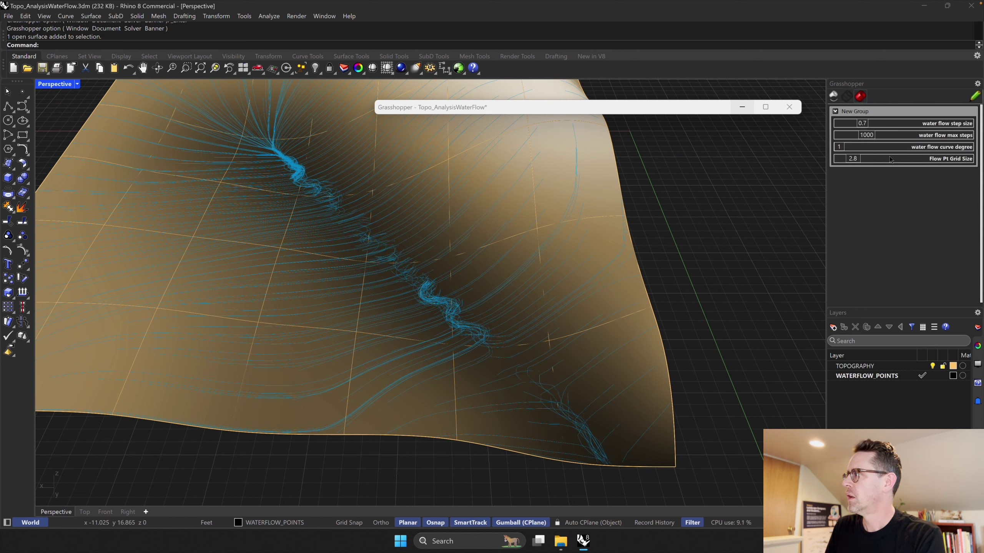
Try a Flow Pt Grid Size of 1.0 and inspect the flow lines across the whole terrain.
{"action": "right_click_drag", "start_coordinate": [601, 263], "coordinate": [567, 249]}
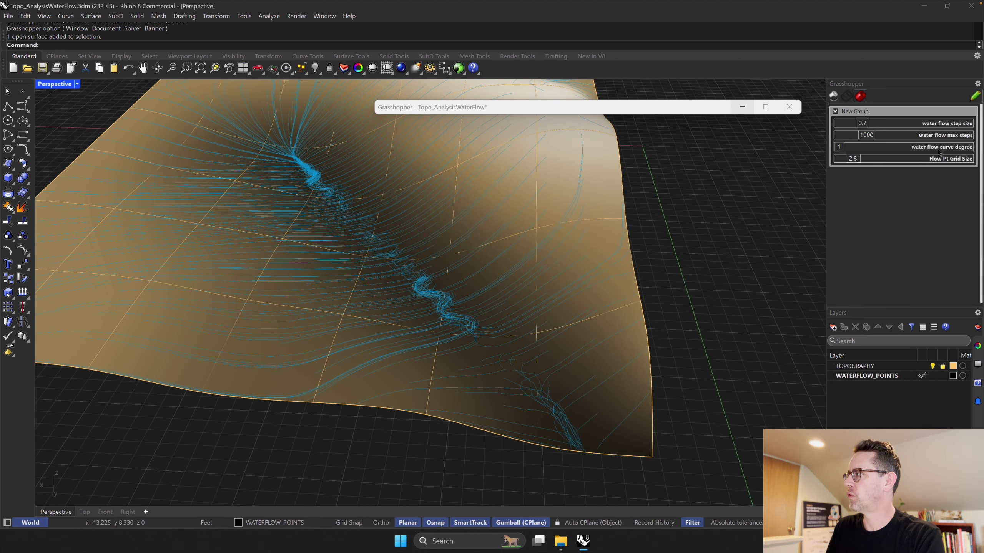
{"action": "right_click_drag", "start_coordinate": [673, 255], "coordinate": [652, 287], "text": "shift"}
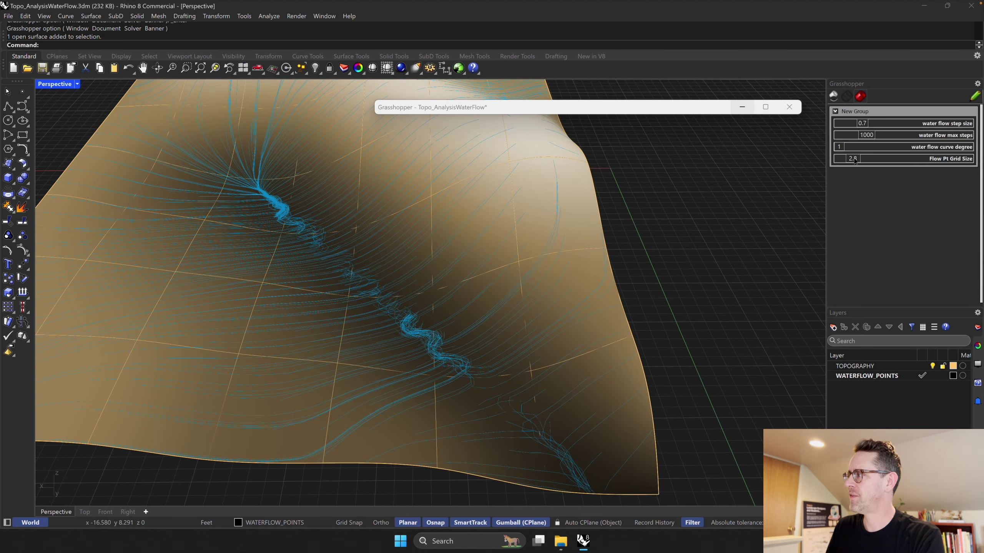
{"action": "left_click_drag", "start_coordinate": [854, 160], "coordinate": [841, 161]}
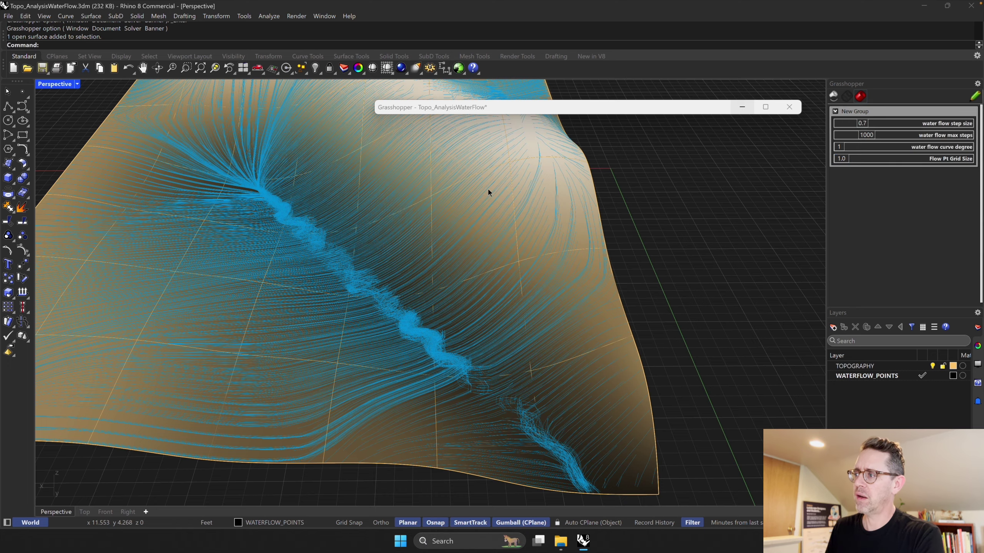
{"action": "right_click_drag", "start_coordinate": [488, 189], "coordinate": [479, 292]}
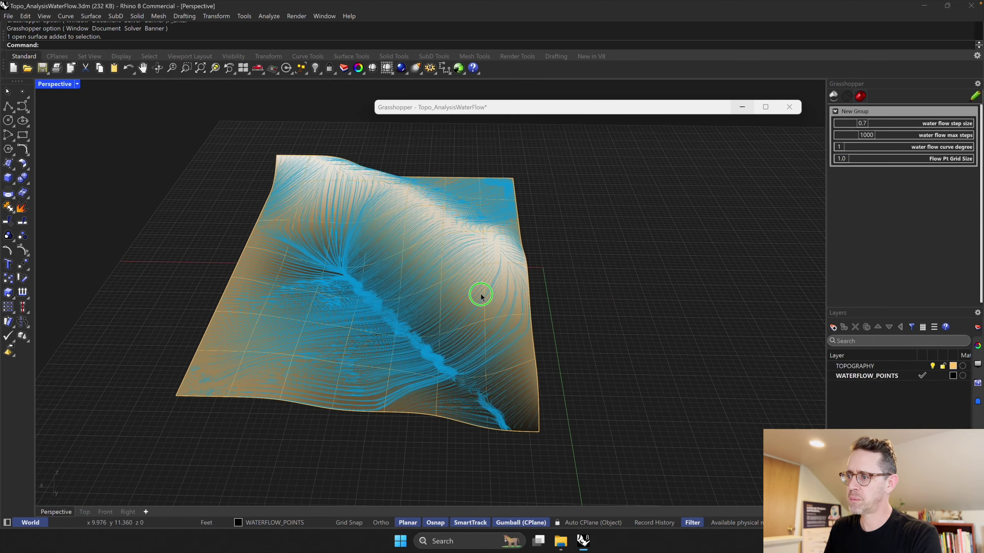
{"action": "right_click_drag", "start_coordinate": [479, 193], "coordinate": [442, 214]}
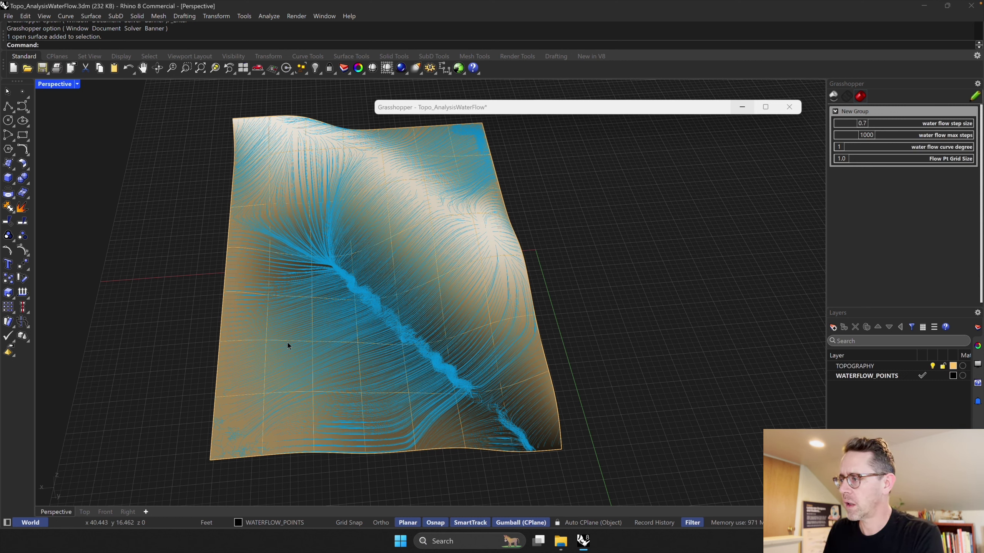
Set the Flow Pt Grid Size to 4.1.
{"action": "left_click_drag", "start_coordinate": [843, 158], "coordinate": [860, 160]}
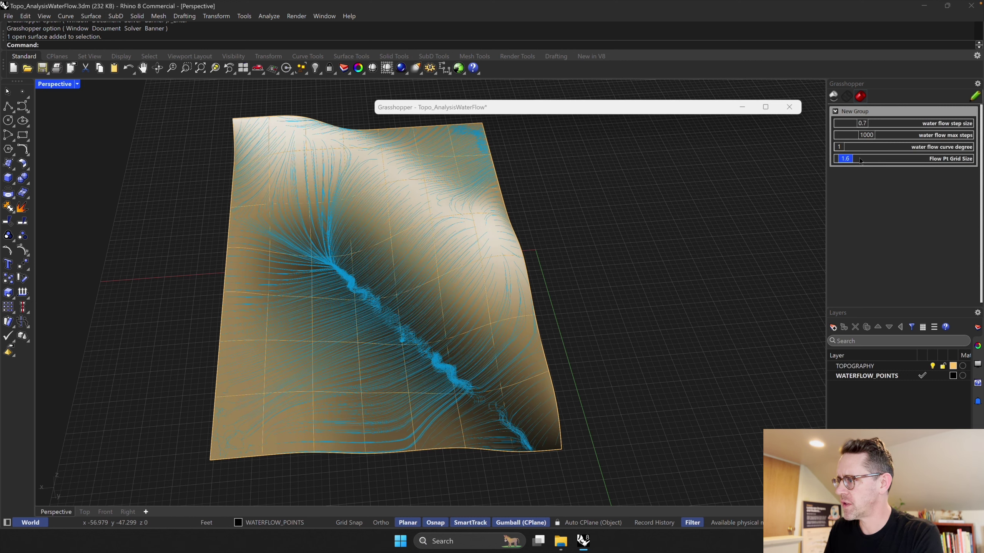
{"action": "type", "text": "4.1"}
{"action": "key", "text": "Return"}
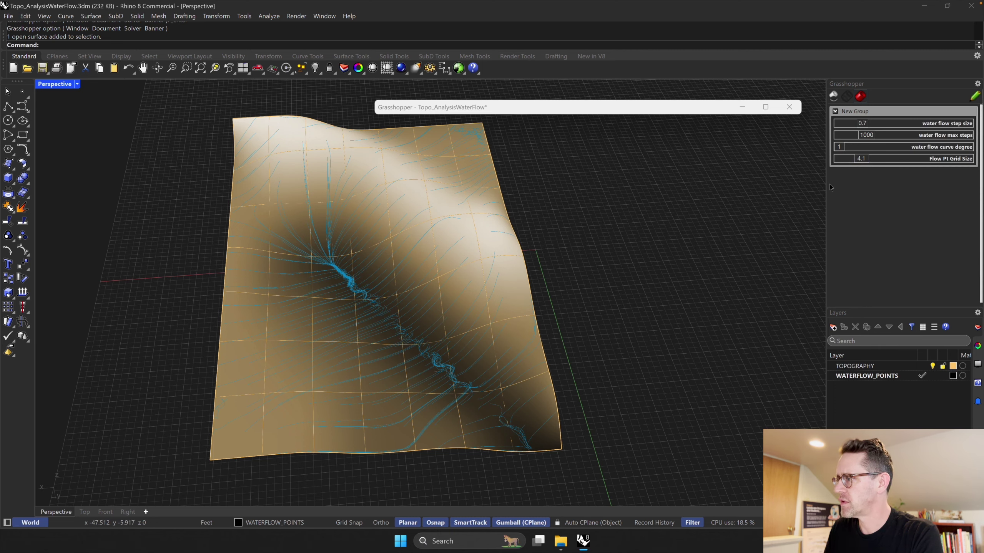
Place a single point on the WATERFLOW_POINTS layer near the middle of the terrain's ridge and select it.
{"action": "right_click_drag", "start_coordinate": [427, 252], "coordinate": [515, 343]}
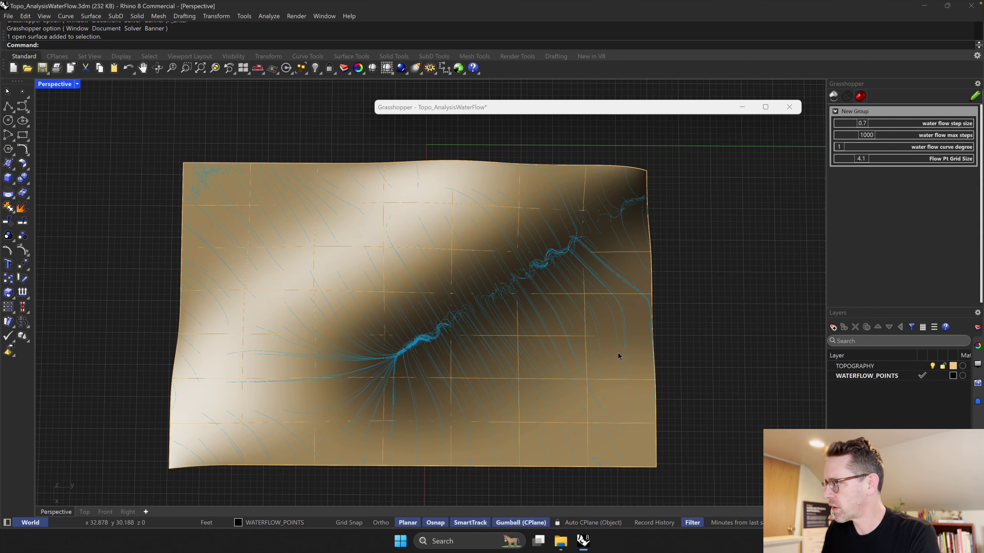
{"action": "key", "text": "Return"}
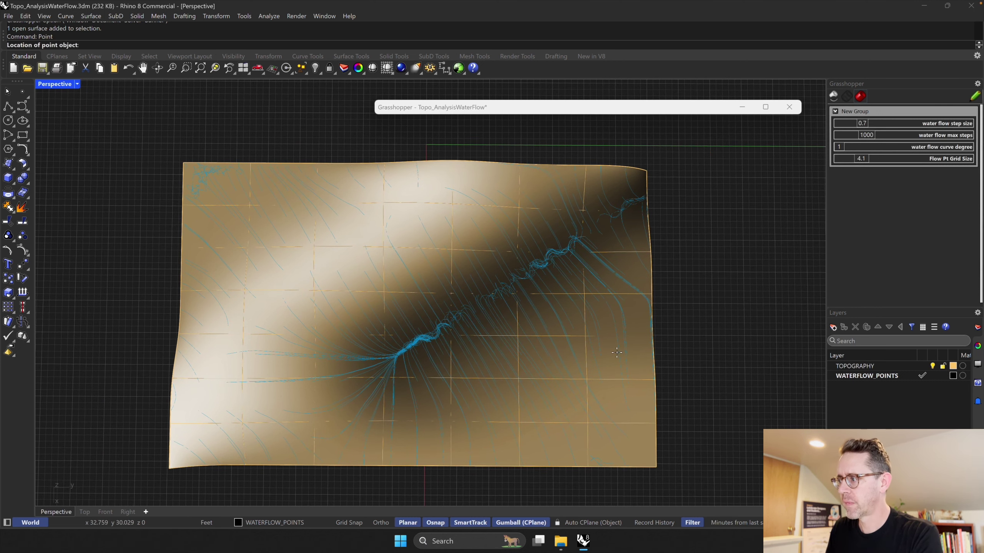
{"action": "left_click", "coordinate": [432, 265]}
{"action": "left_click_drag", "start_coordinate": [341, 138], "coordinate": [525, 303]}
Duplicate the placed point several times across the ridge to form a small cluster of manual flow start points.
{"action": "right_click_drag", "start_coordinate": [625, 402], "coordinate": [571, 345]}
{"action": "right_click_drag", "start_coordinate": [464, 298], "coordinate": [530, 360]}
{"action": "scroll", "coordinate": [510, 345], "scroll_direction": "down", "scroll_amount": 6}
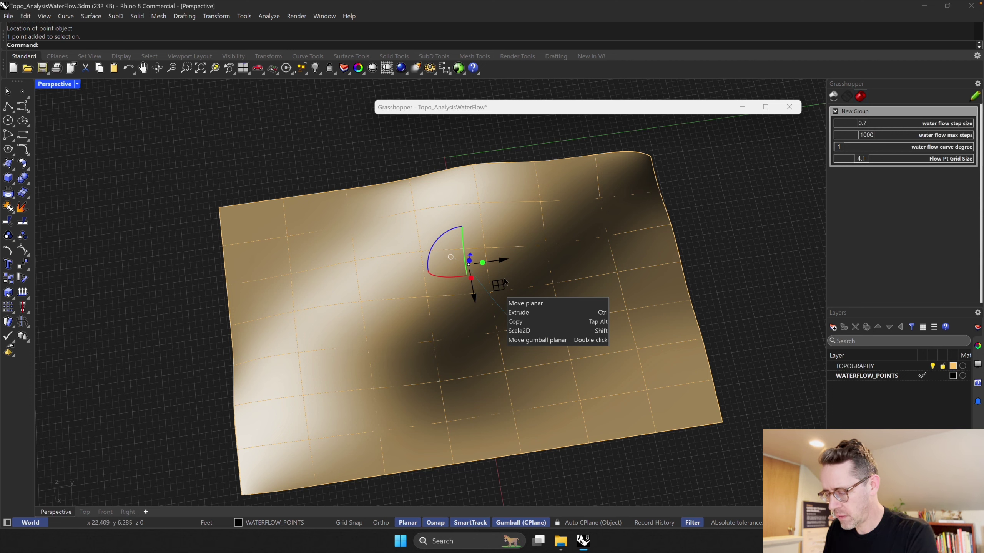
{"action": "left_click_drag", "start_coordinate": [500, 285], "coordinate": [440, 295]}
{"action": "scroll", "coordinate": [440, 294], "scroll_direction": "up", "scroll_amount": 2}
{"action": "right_click_drag", "start_coordinate": [541, 327], "coordinate": [425, 395]}
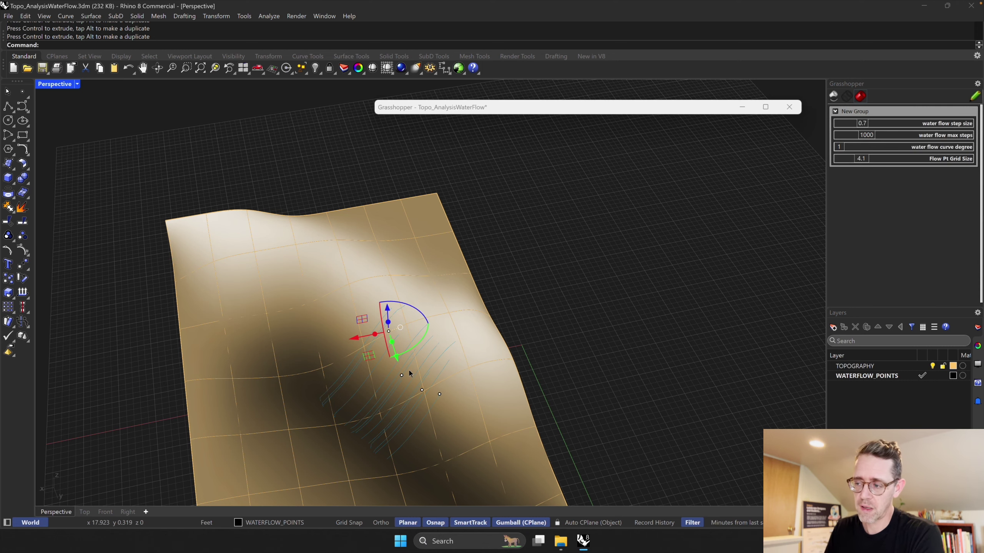
Reopen the Grasshopper editor and rename the button feeding the Bake+Preview component's BAKE input as Bake.
{"action": "scroll", "coordinate": [415, 359], "scroll_direction": "down", "scroll_amount": 3}
{"action": "right_click_drag", "start_coordinate": [434, 362], "coordinate": [488, 328]}
{"action": "right_click_drag", "start_coordinate": [541, 385], "coordinate": [521, 381]}
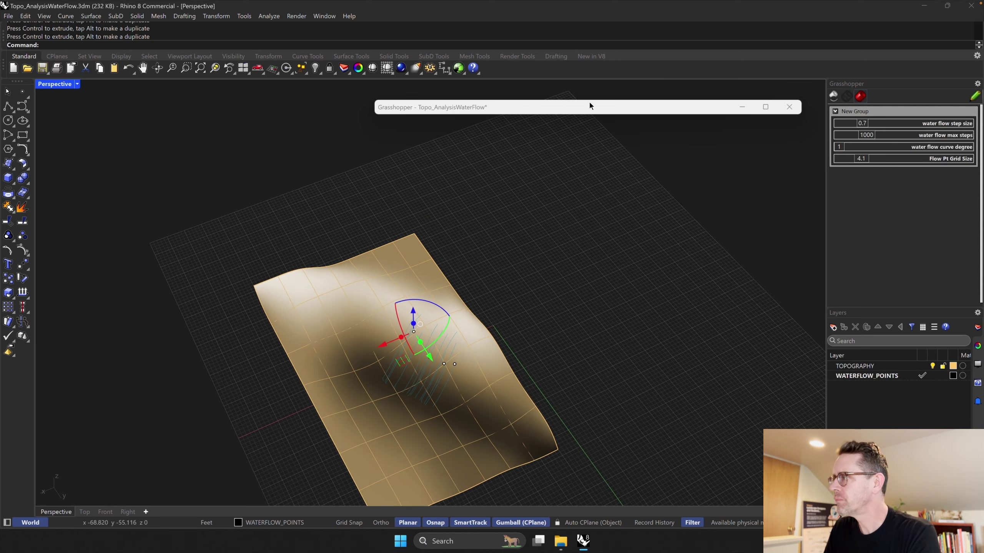
{"action": "double_click", "coordinate": [564, 106]}
{"action": "scroll", "coordinate": [581, 335], "scroll_direction": "down", "scroll_amount": 3}
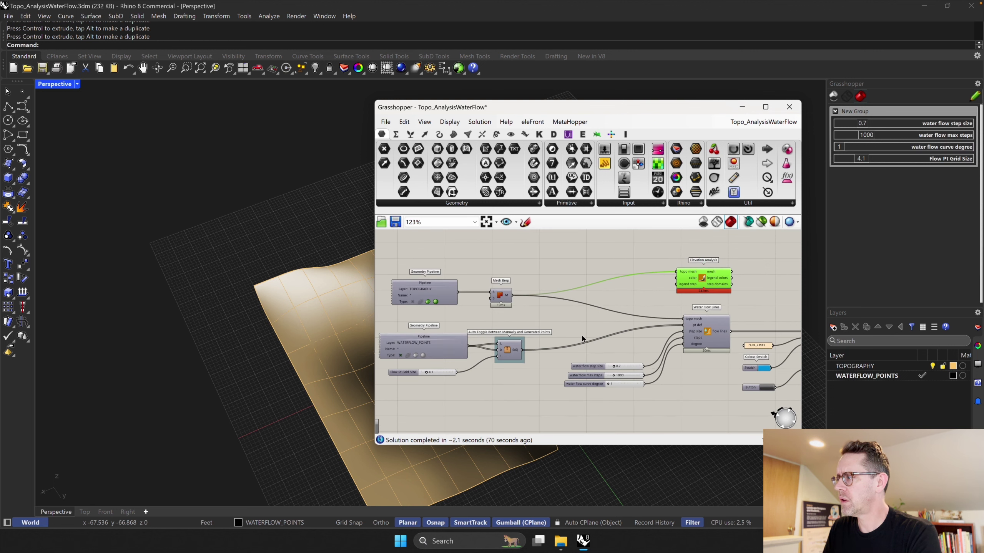
{"action": "scroll", "coordinate": [710, 343], "scroll_direction": "up", "scroll_amount": 5}
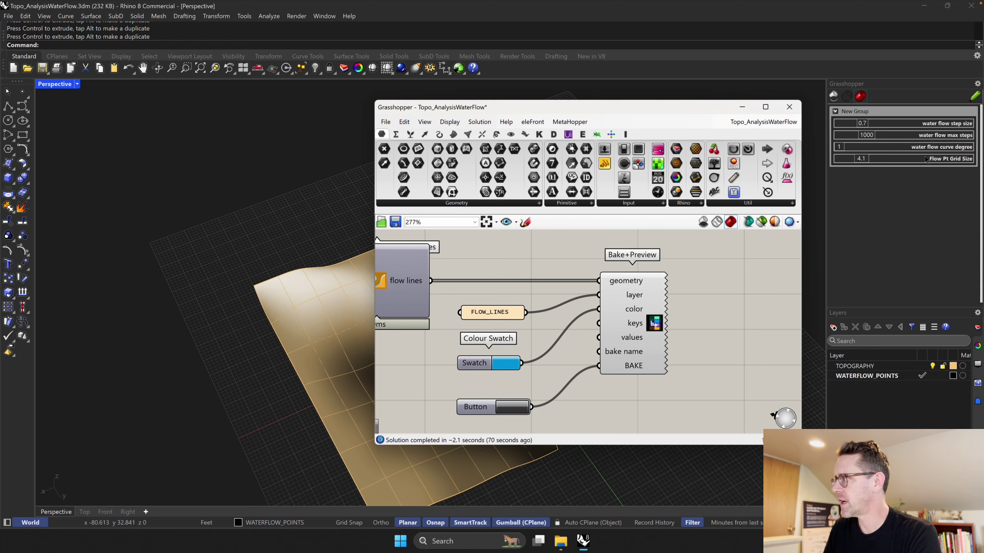
{"action": "right_click", "coordinate": [476, 409]}
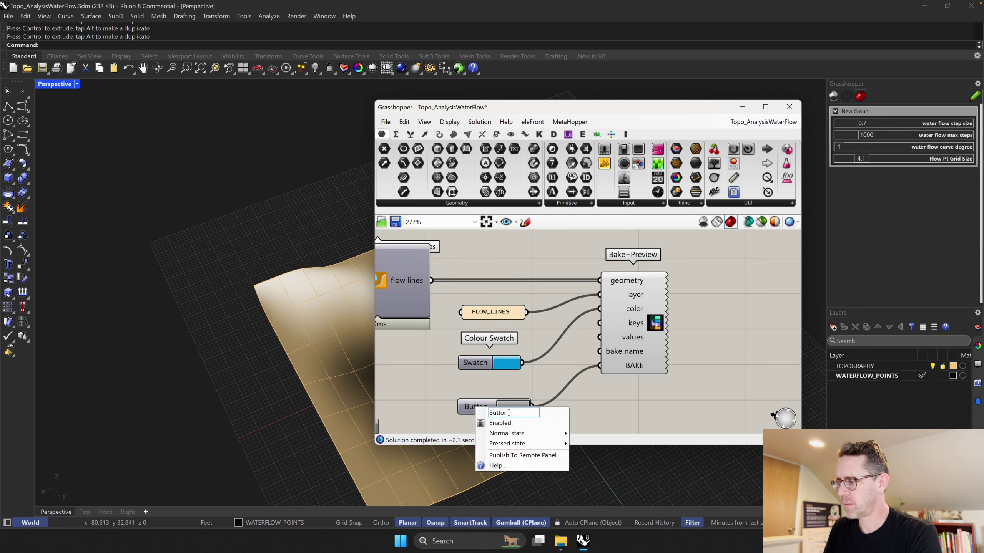
{"action": "type", "text": "Bake"}
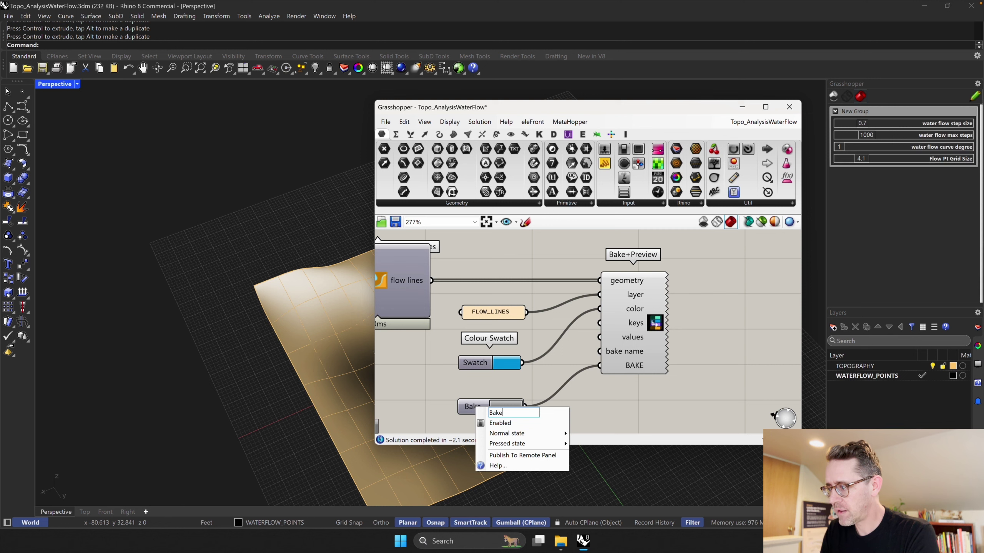
{"action": "key", "text": "Return"}
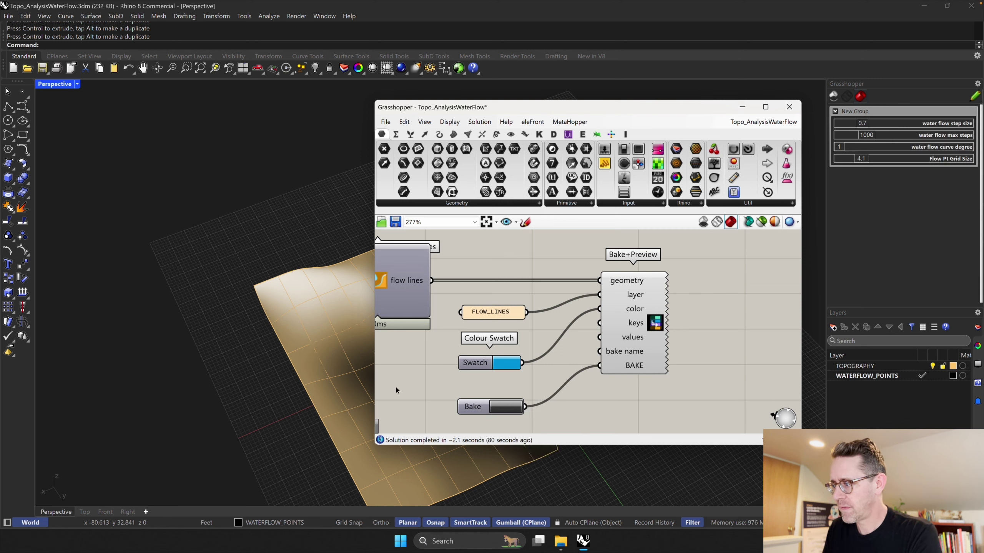
Publish the Bake button to the Remote Panel.
{"action": "right_click", "coordinate": [477, 409]}
{"action": "left_click", "coordinate": [512, 456]}
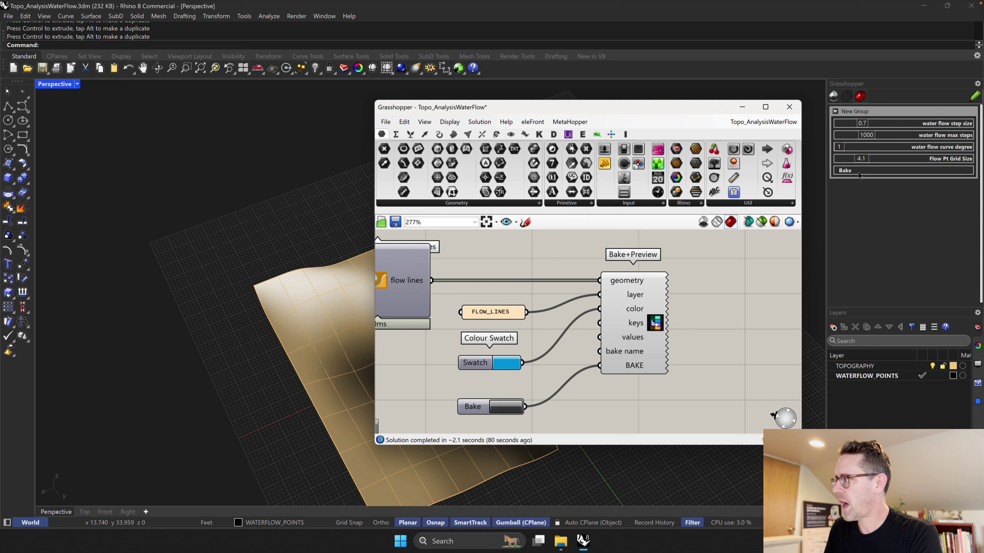
{"action": "left_click_drag", "start_coordinate": [484, 409], "coordinate": [485, 404]}
{"action": "right_click", "coordinate": [465, 403]}
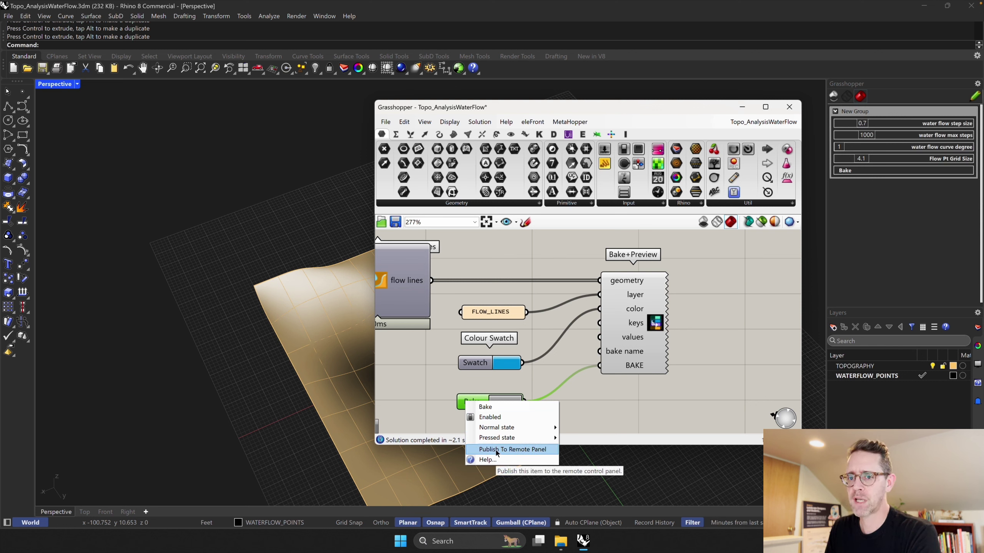
Publish the colour swatch feeding the Bake+Preview component's color input to the Remote Panel.
{"action": "left_click", "coordinate": [457, 373]}
{"action": "right_click_drag", "start_coordinate": [477, 363], "coordinate": [590, 371]}
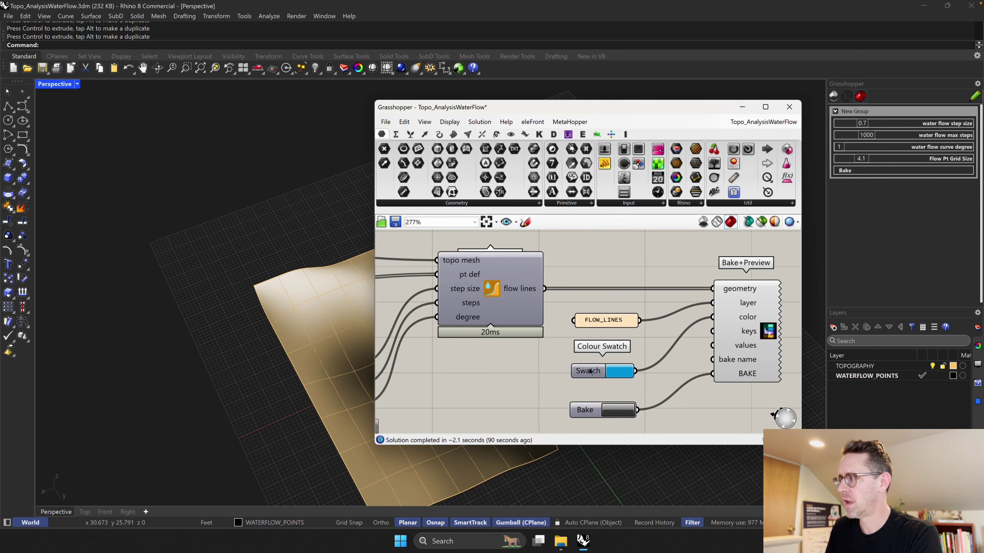
{"action": "right_click", "coordinate": [599, 373]}
{"action": "left_click", "coordinate": [623, 454]}
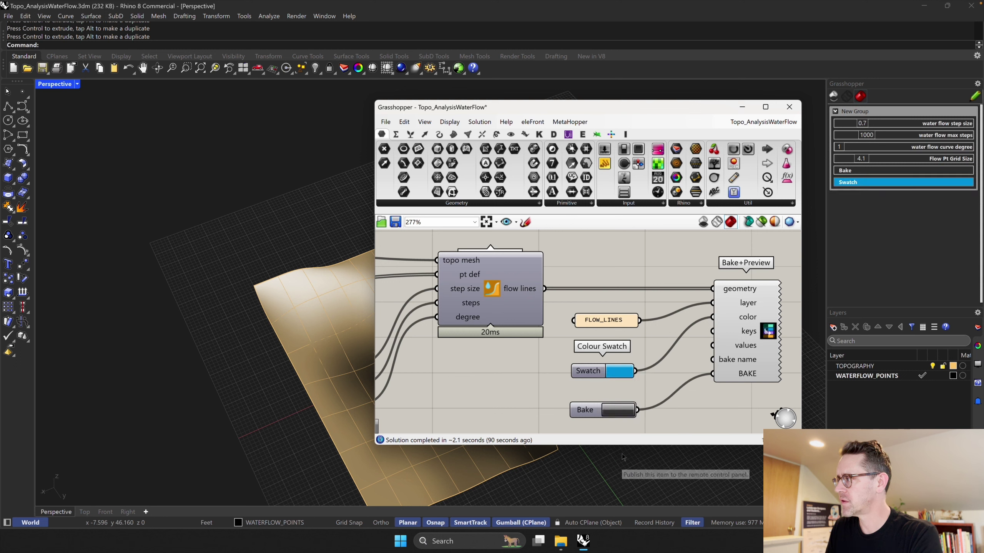
Rename the published colour swatch as Flowline Color and save the Grasshopper definition.
{"action": "right_click", "coordinate": [581, 375]}
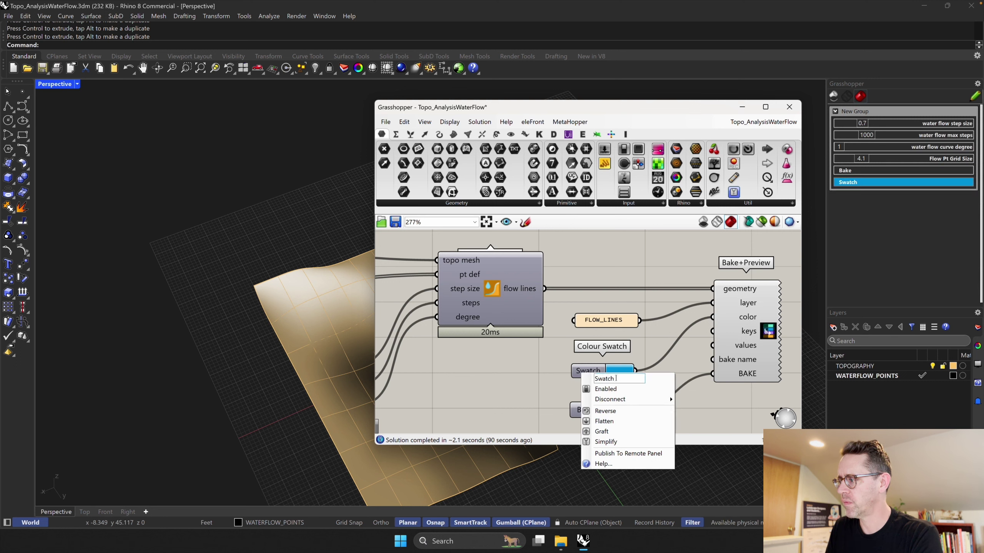
{"action": "type", "text": "Flow"}
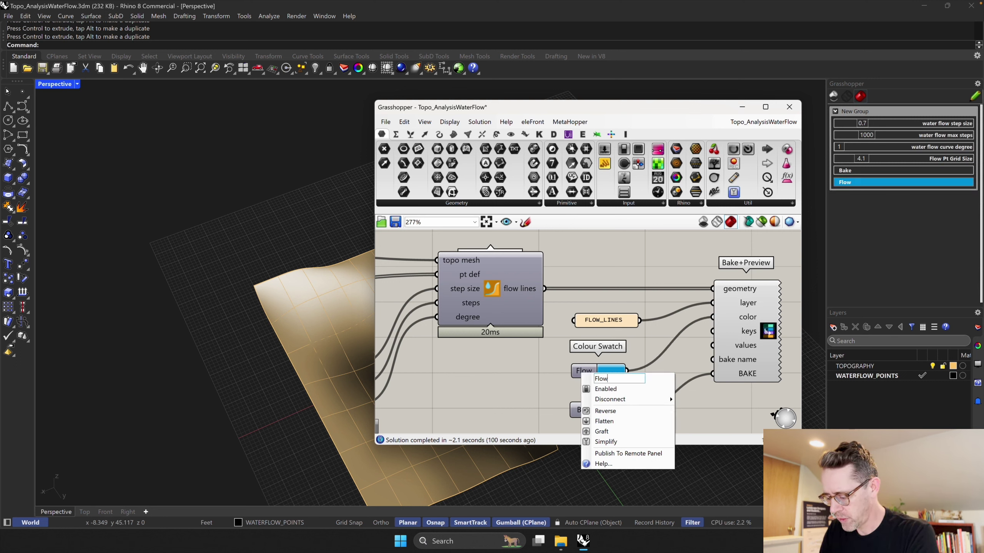
{"action": "type", "text": "line Color"}
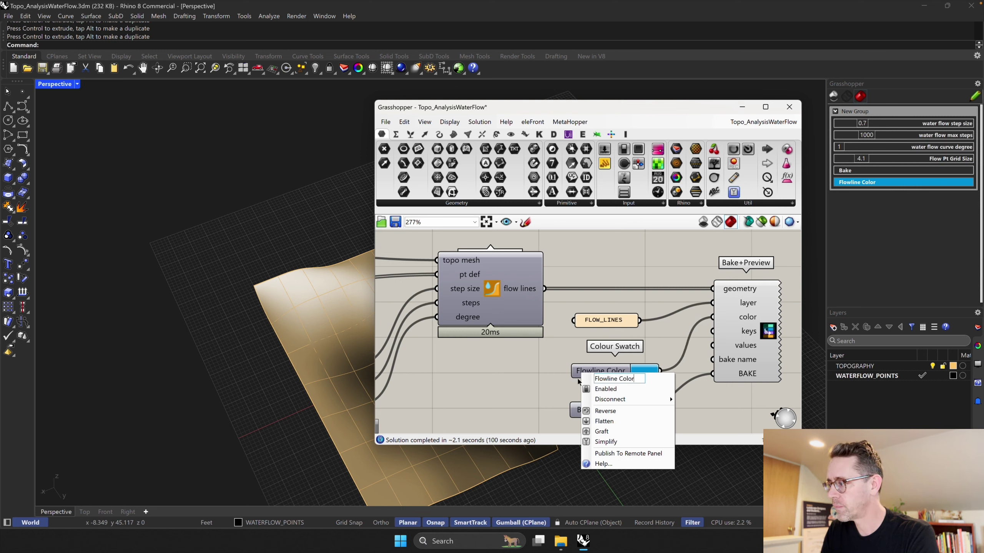
{"action": "key", "text": "Return"}
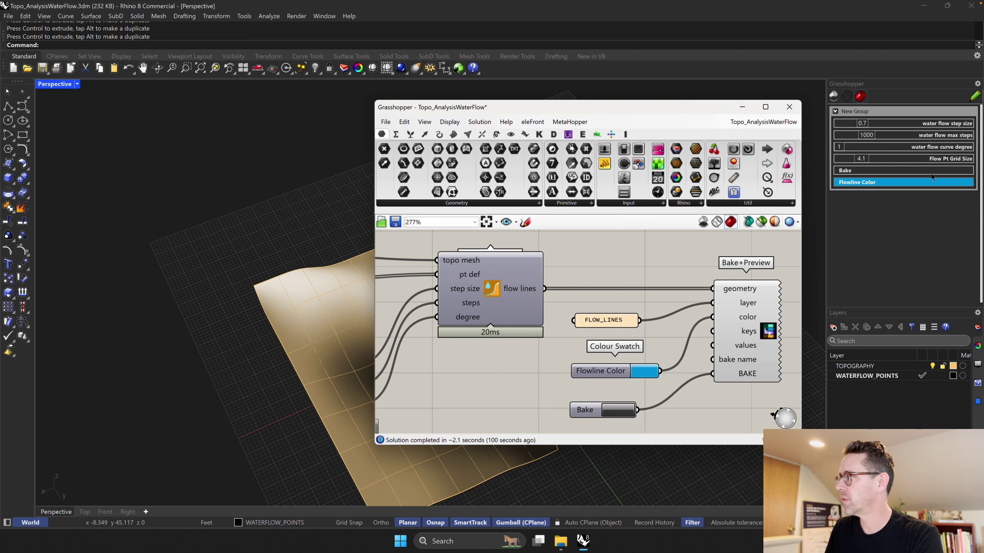
{"action": "left_click", "coordinate": [395, 222]}
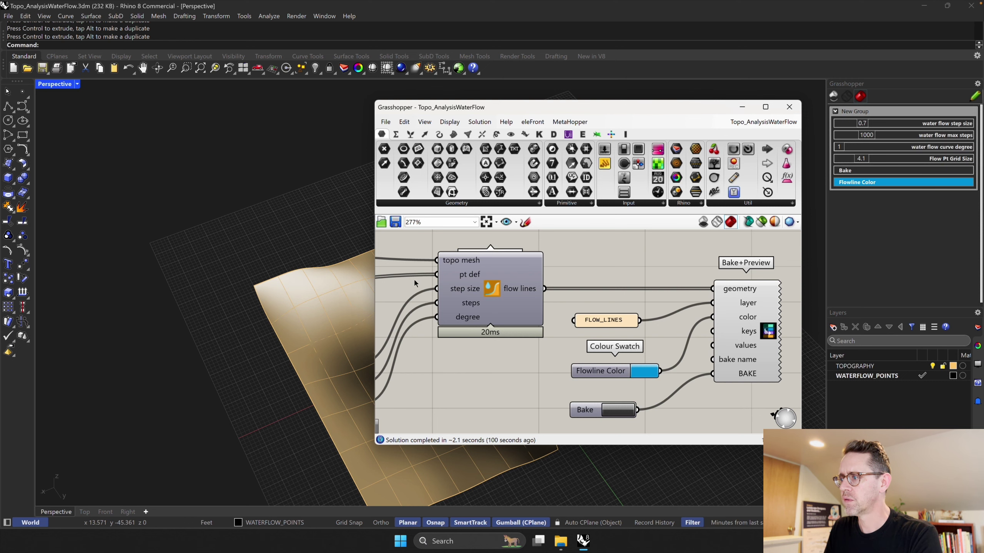
Collapse the Grasshopper editor and delete all manual flow start points from the terrain.
{"action": "scroll", "coordinate": [649, 351], "scroll_direction": "down", "scroll_amount": 2}
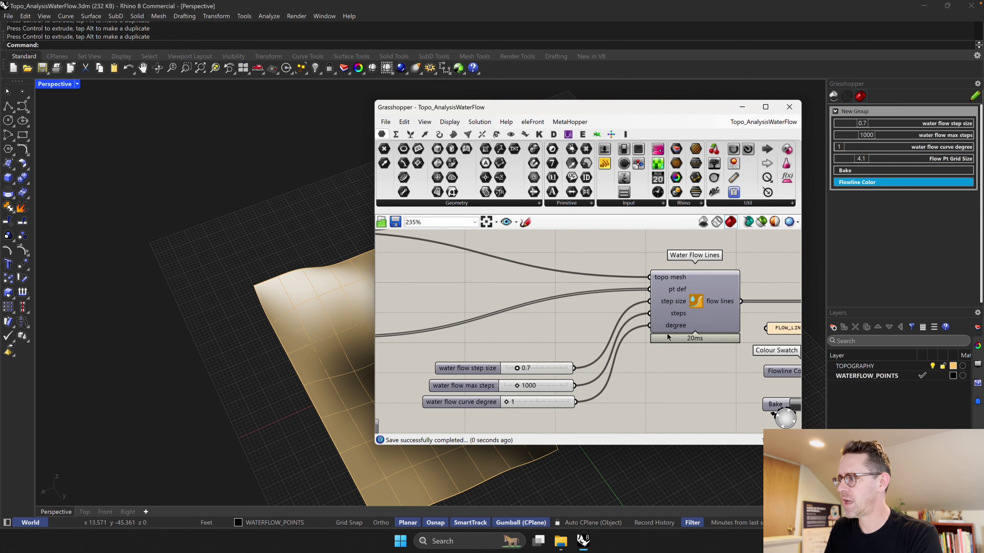
{"action": "left_click", "coordinate": [595, 110]}
{"action": "double_click", "coordinate": [594, 106]}
{"action": "right_click_drag", "start_coordinate": [426, 404], "coordinate": [391, 293], "text": "shift"}
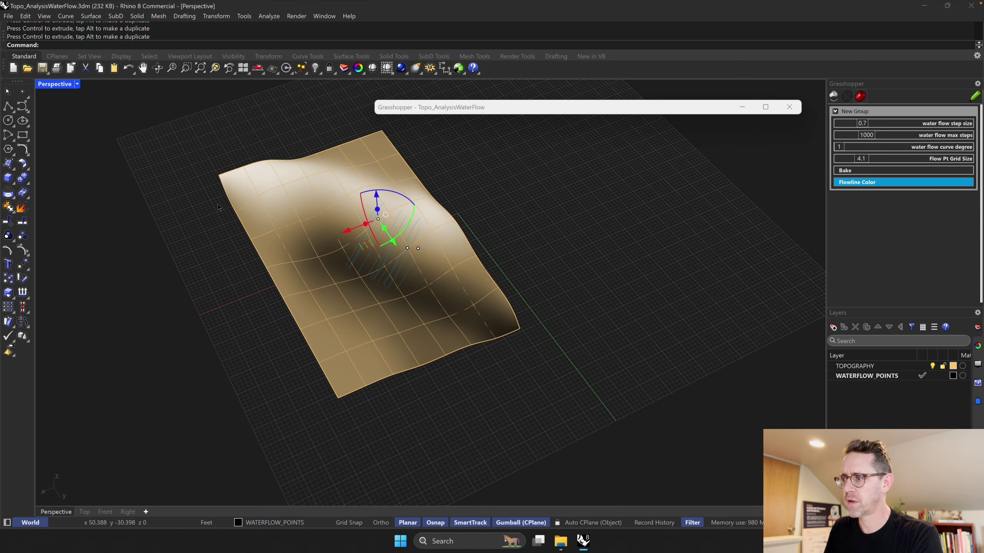
{"action": "left_click_drag", "start_coordinate": [190, 158], "coordinate": [508, 321]}
{"action": "key", "text": "Delete"}
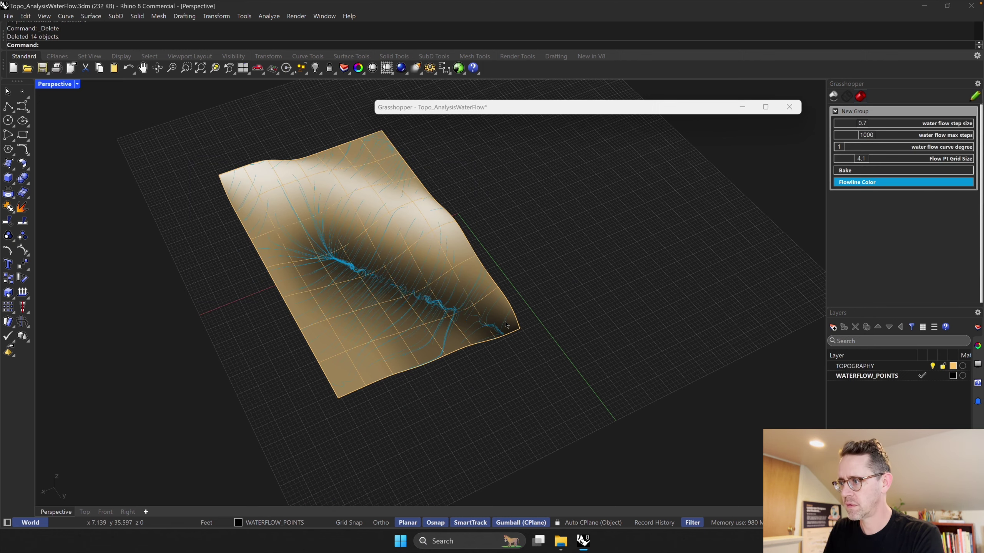
{"action": "right_click_drag", "start_coordinate": [462, 301], "coordinate": [482, 322]}
{"action": "scroll", "coordinate": [445, 321], "scroll_direction": "up", "scroll_amount": 2}
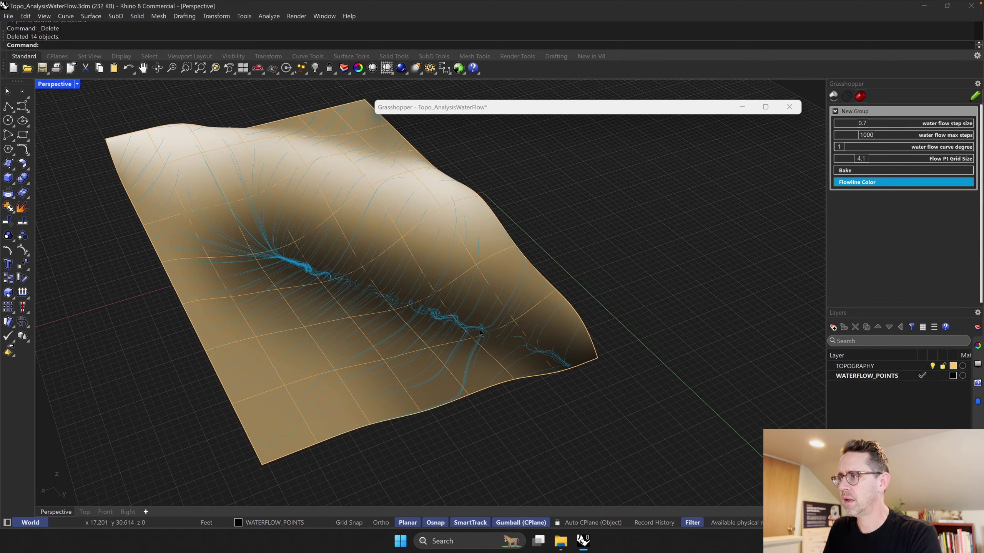
Expand the Grasshopper editor and nudge the WATERFLOW_POINTS pipeline and the Flow Pt Grid Size slider closer together.
{"action": "left_click", "coordinate": [576, 106]}
{"action": "double_click", "coordinate": [576, 107]}
{"action": "right_click_drag", "start_coordinate": [569, 318], "coordinate": [589, 313]}
{"action": "scroll", "coordinate": [587, 312], "scroll_direction": "down", "scroll_amount": 2}
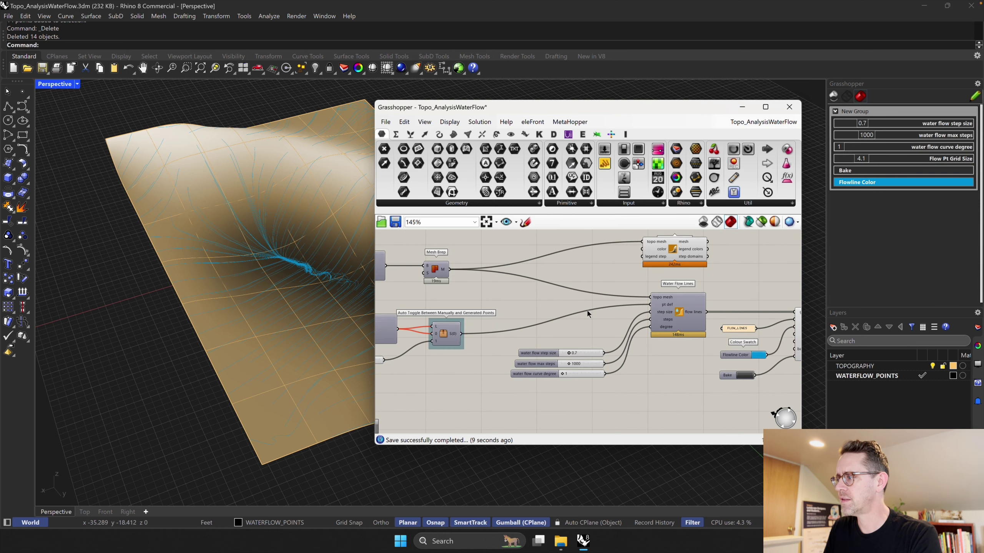
{"action": "right_click_drag", "start_coordinate": [466, 308], "coordinate": [601, 321]}
{"action": "scroll", "coordinate": [600, 323], "scroll_direction": "up", "scroll_amount": 3}
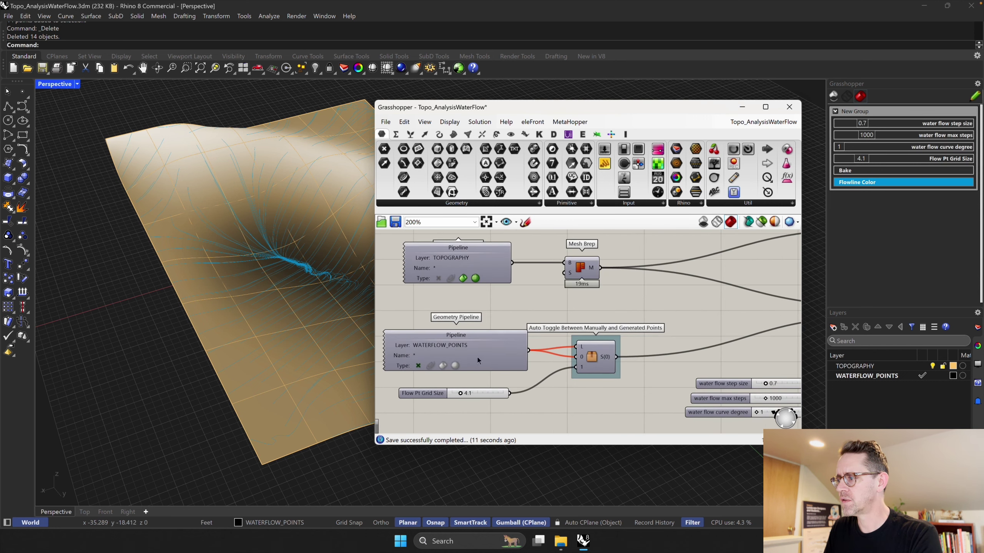
{"action": "left_click_drag", "start_coordinate": [477, 360], "coordinate": [479, 362]}
{"action": "left_click_drag", "start_coordinate": [494, 399], "coordinate": [503, 391]}
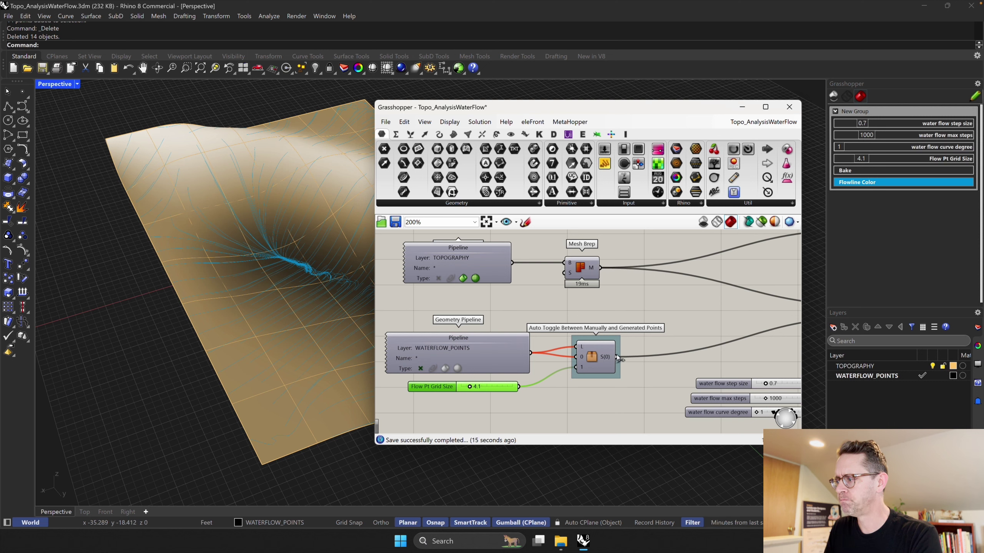
Review the definition from the geometry pipelines and Mesh Brep through Water Flow Lines to Bake+Preview, alongside the flow lines on the terrain.
{"action": "right_click_drag", "start_coordinate": [742, 352], "coordinate": [719, 347]}
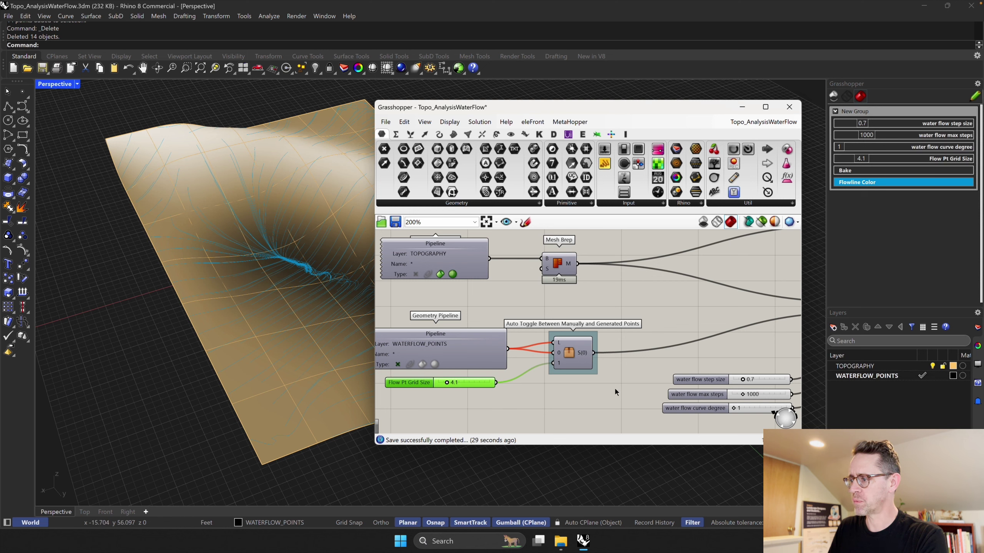
{"action": "right_click_drag", "start_coordinate": [702, 341], "coordinate": [497, 347]}
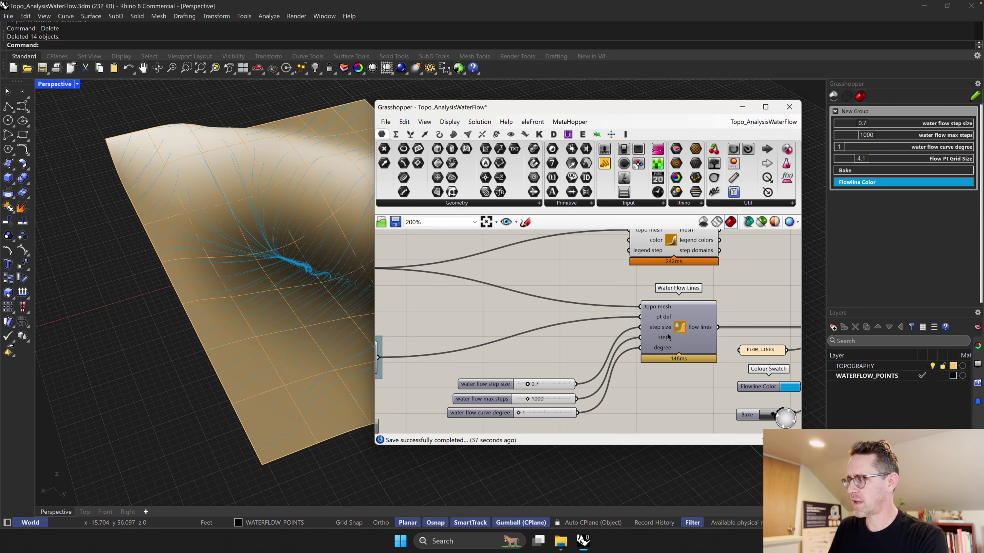
{"action": "right_click_drag", "start_coordinate": [671, 319], "coordinate": [460, 310]}
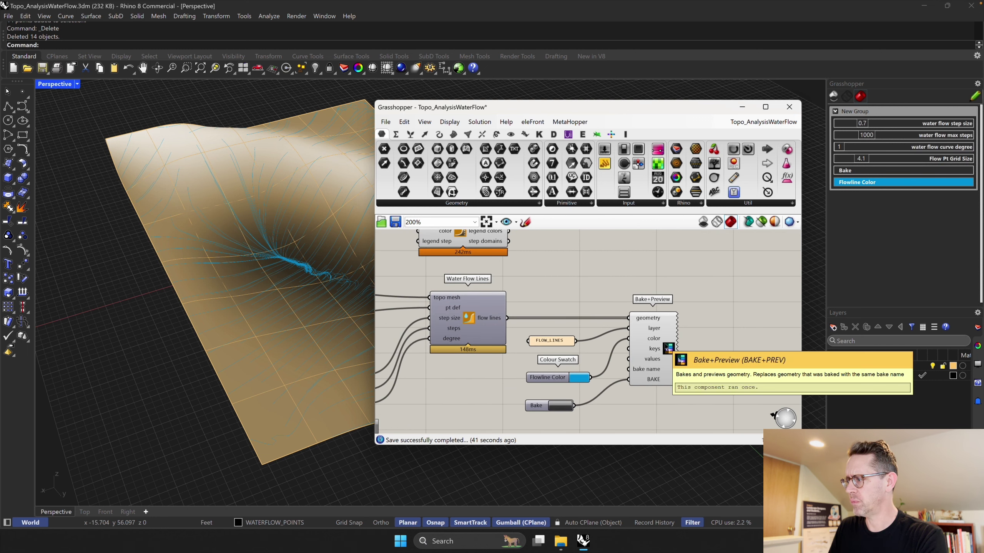
{"action": "right_click_drag", "start_coordinate": [481, 291], "coordinate": [418, 347]}
{"action": "mouse_move", "coordinate": [147, 332]}
{"action": "right_mouse_down"}
{"action": "mouse_move", "coordinate": [229, 335]}
{"action": "mouse_move", "coordinate": [155, 335]}
{"action": "right_mouse_up"}
{"action": "right_click_drag", "start_coordinate": [519, 337], "coordinate": [601, 323]}
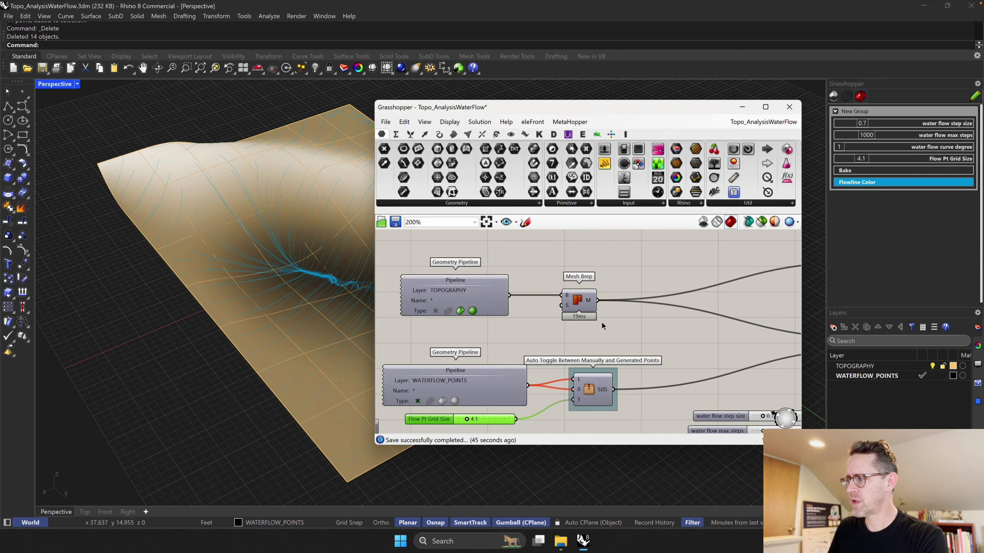
{"action": "scroll", "coordinate": [601, 323], "scroll_direction": "down", "scroll_amount": 1}
{"action": "right_click_drag", "start_coordinate": [266, 324], "coordinate": [146, 329]}
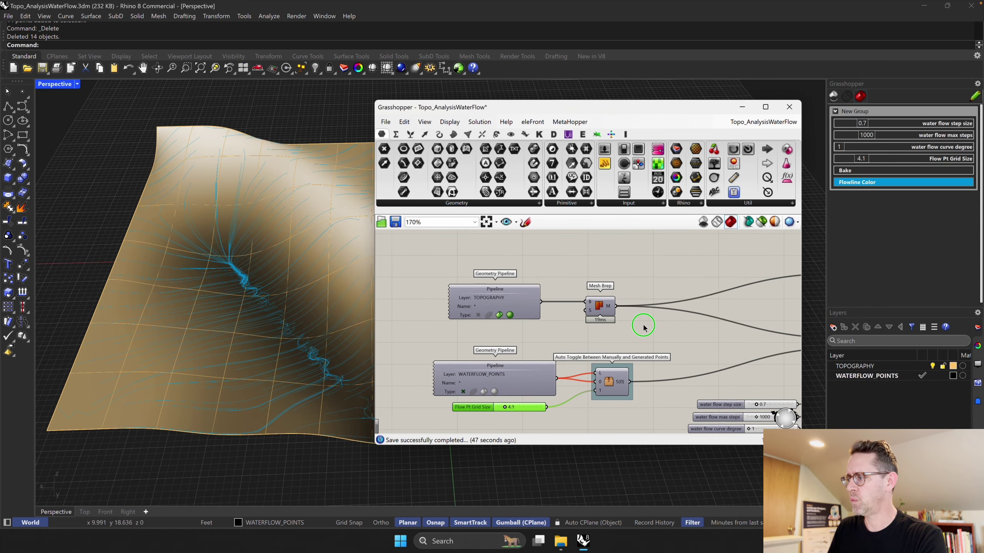
{"action": "scroll", "coordinate": [641, 324], "scroll_direction": "up", "scroll_amount": 1}
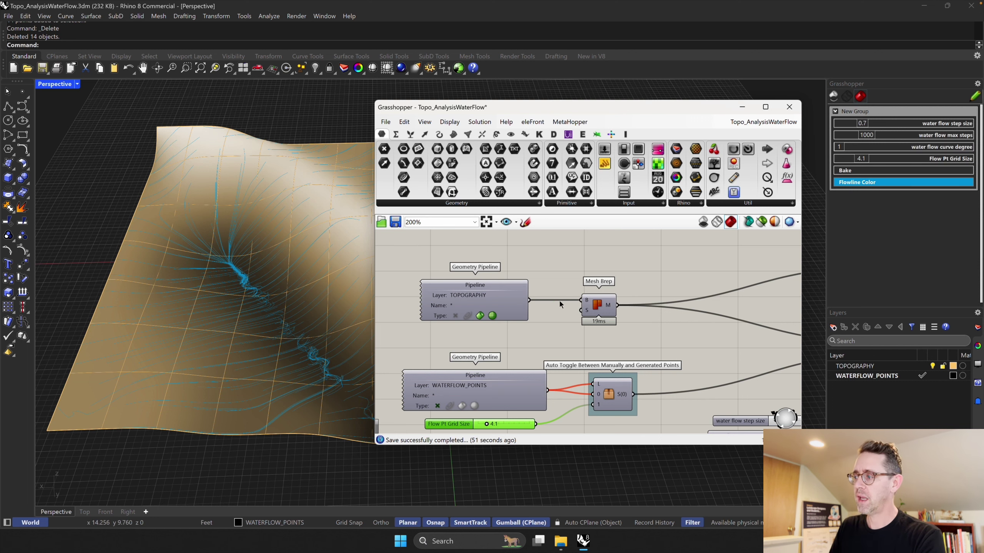
{"action": "scroll", "coordinate": [503, 302], "scroll_direction": "up", "scroll_amount": 2}
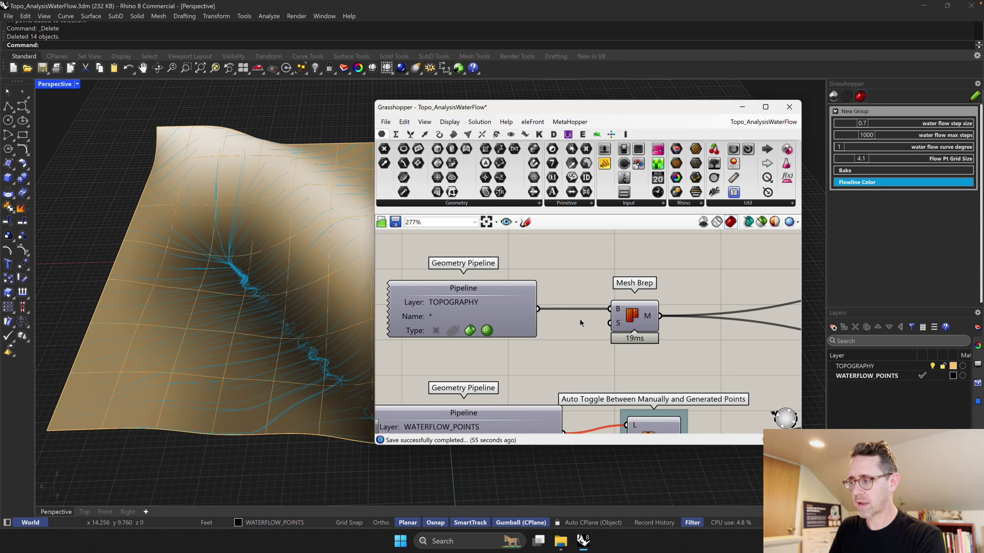
{"action": "scroll", "coordinate": [544, 319], "scroll_direction": "down", "scroll_amount": 1}
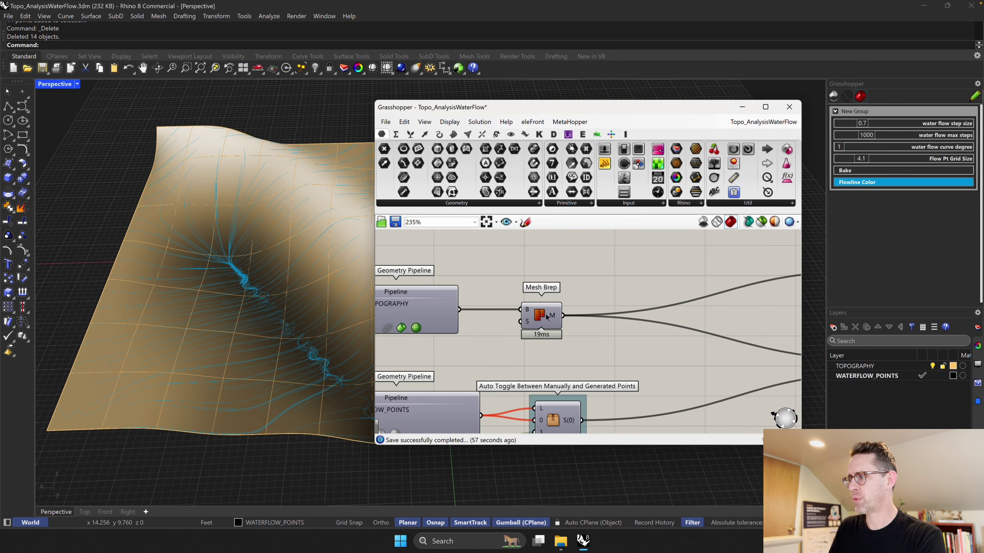
{"action": "scroll", "coordinate": [547, 317], "scroll_direction": "down", "scroll_amount": 3}
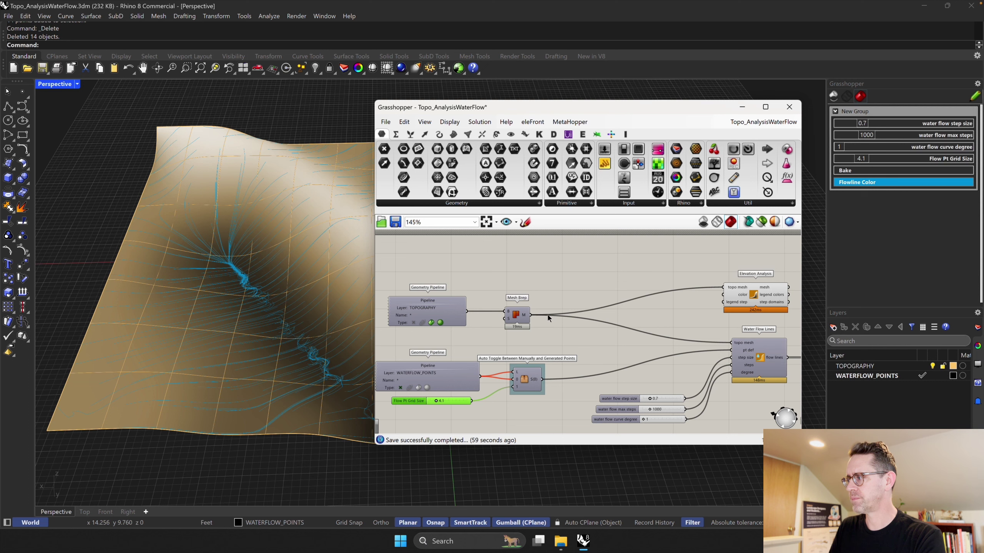
{"action": "right_click_drag", "start_coordinate": [608, 341], "coordinate": [591, 340]}
Wire the TOPOGRAPHY pipeline directly into the topo mesh inputs of Elevation Analysis and Water Flow Lines, bypassing Mesh Brep.
{"action": "left_click", "coordinate": [488, 276]}
{"action": "left_click_drag", "start_coordinate": [450, 310], "coordinate": [726, 293]}
{"action": "left_click_drag", "start_coordinate": [450, 309], "coordinate": [715, 340]}
{"action": "right_click_drag", "start_coordinate": [287, 298], "coordinate": [274, 324]}
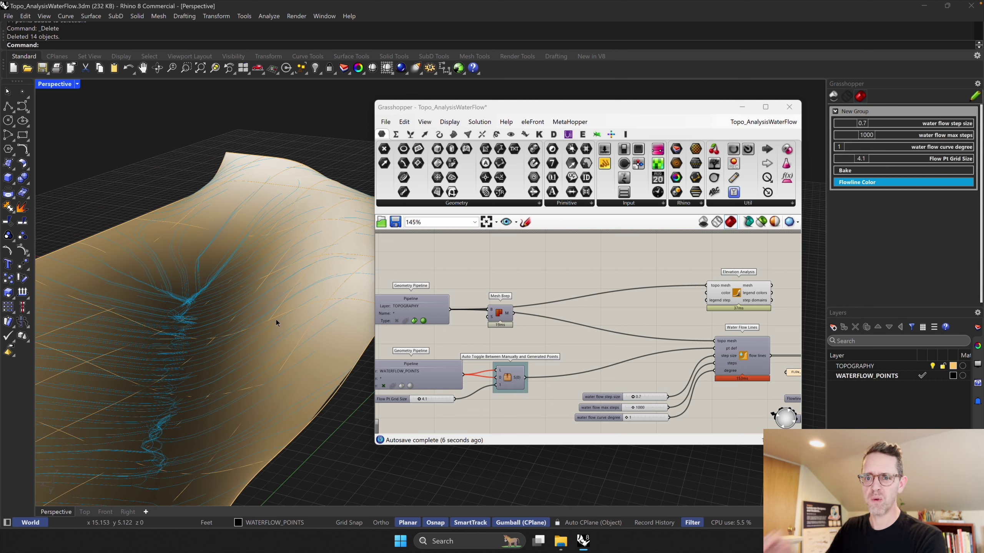
Reconnect the Mesh Brep output to the topo mesh inputs of Elevation Analysis and Water Flow Lines in place of the direct pipeline wires.
{"action": "left_click_drag", "start_coordinate": [512, 313], "coordinate": [705, 285]}
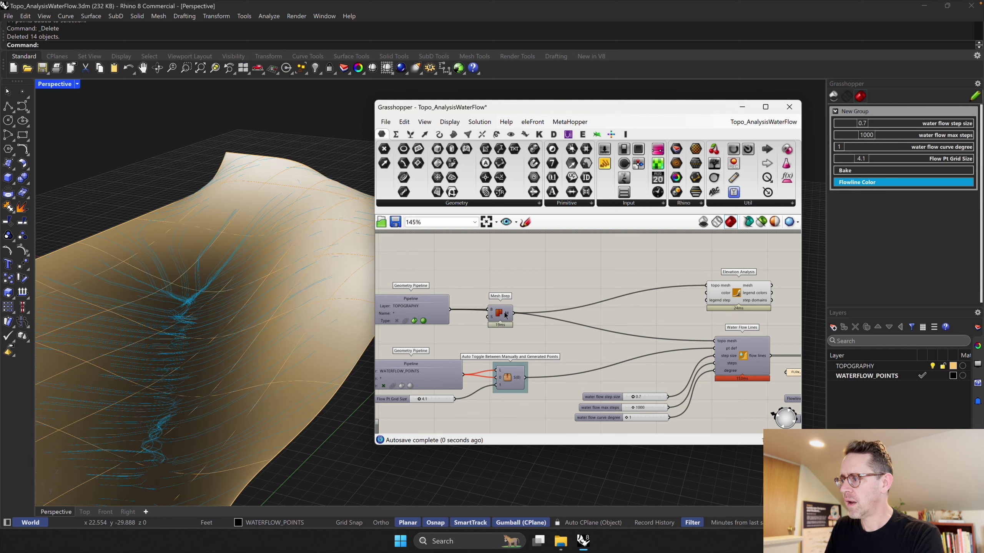
{"action": "left_click_drag", "start_coordinate": [512, 313], "coordinate": [714, 340]}
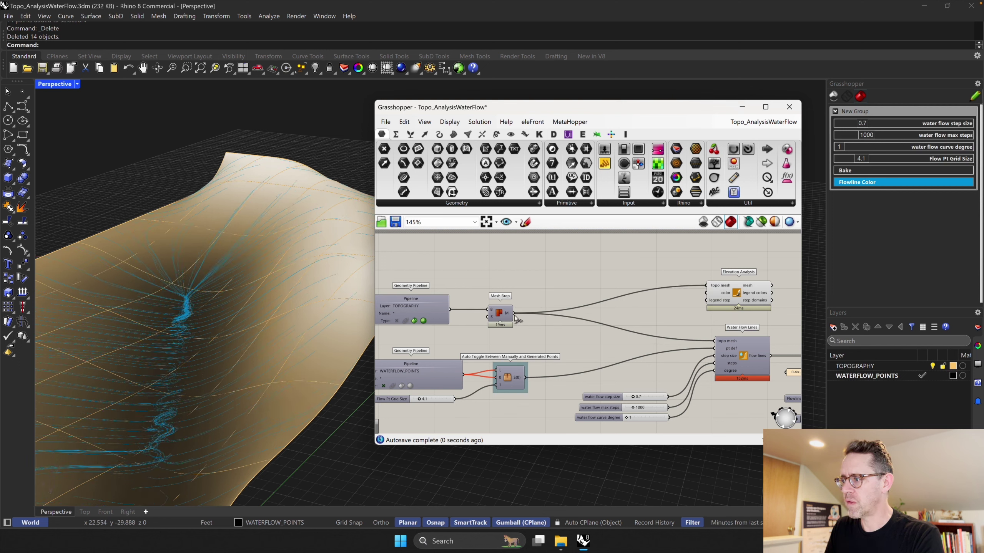
{"action": "right_click_drag", "start_coordinate": [498, 314], "coordinate": [534, 313]}
{"action": "right_click_drag", "start_coordinate": [248, 351], "coordinate": [239, 358]}
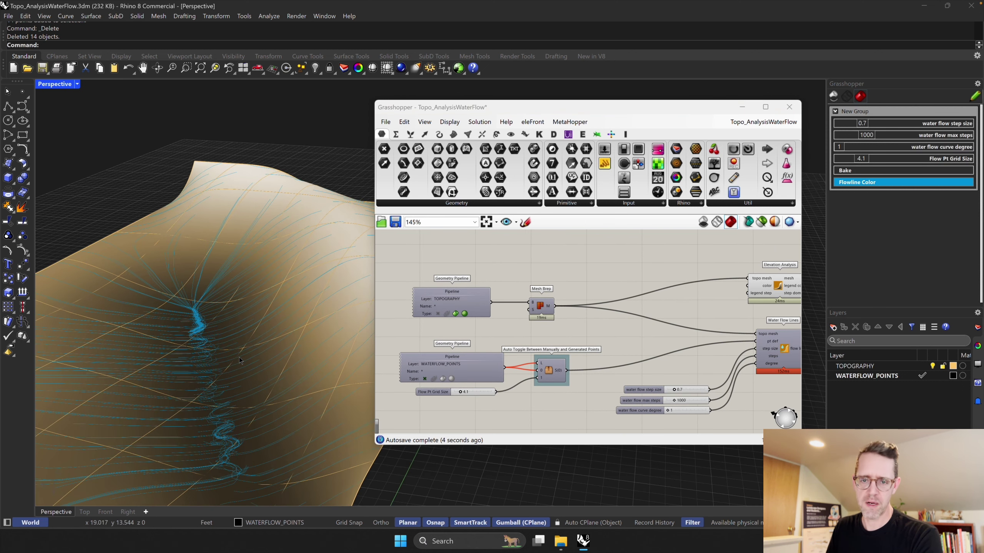